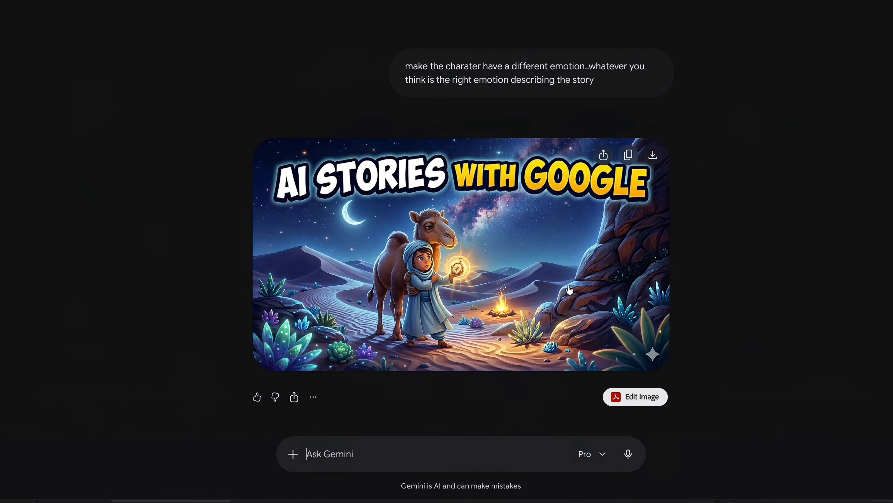
Scroll down past Gemini's image revisions to the script 'The Compass and the Sandstorm'
scroll(570, 290, "down", 10)
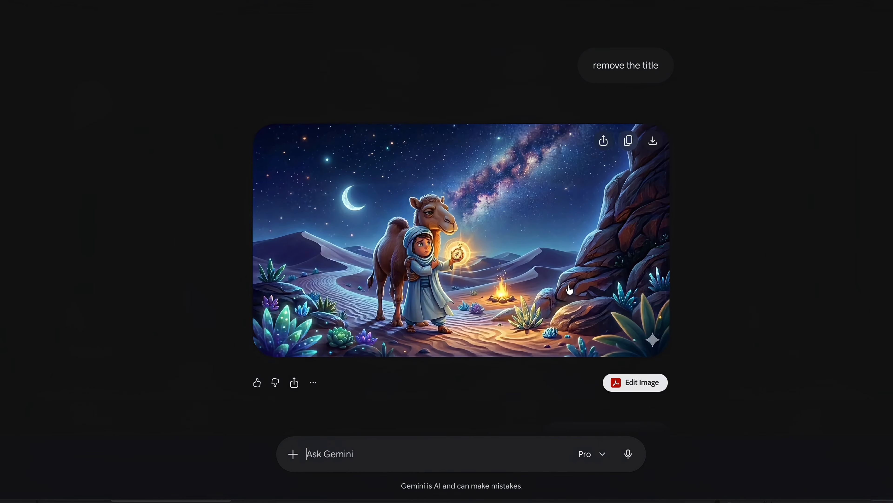
scroll(570, 289, "down", 6)
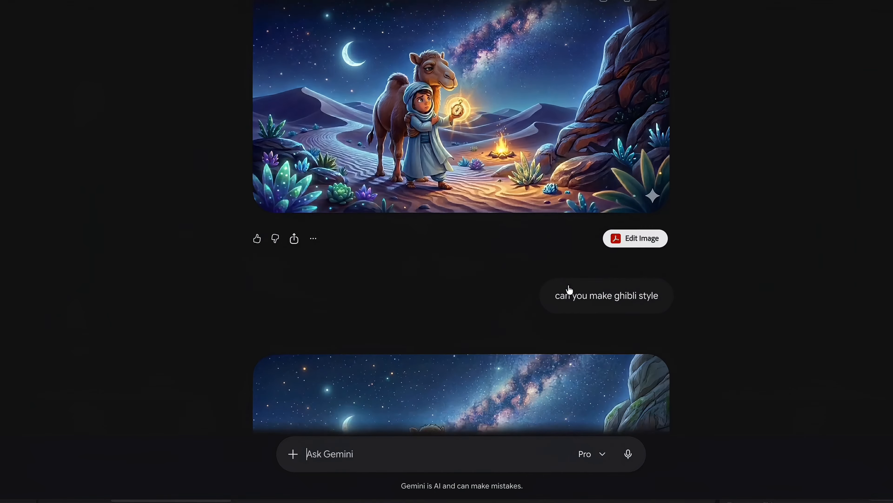
scroll(570, 289, "down", 3)
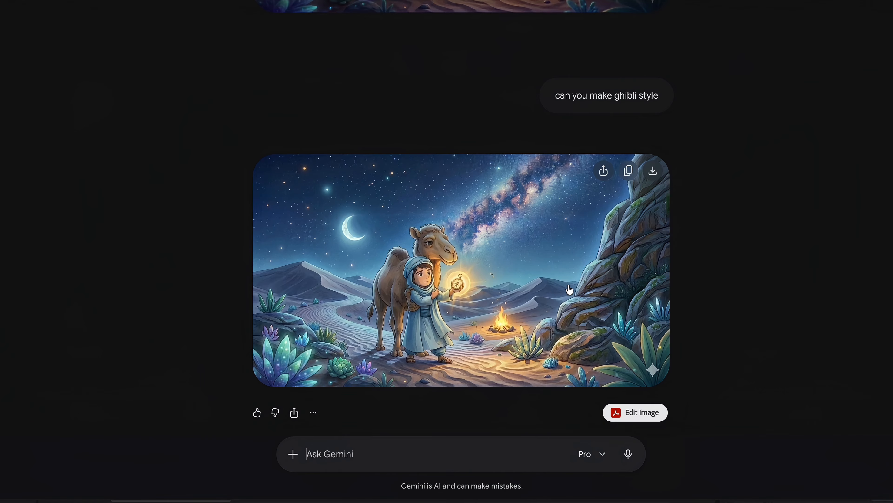
scroll(570, 290, "down", 10)
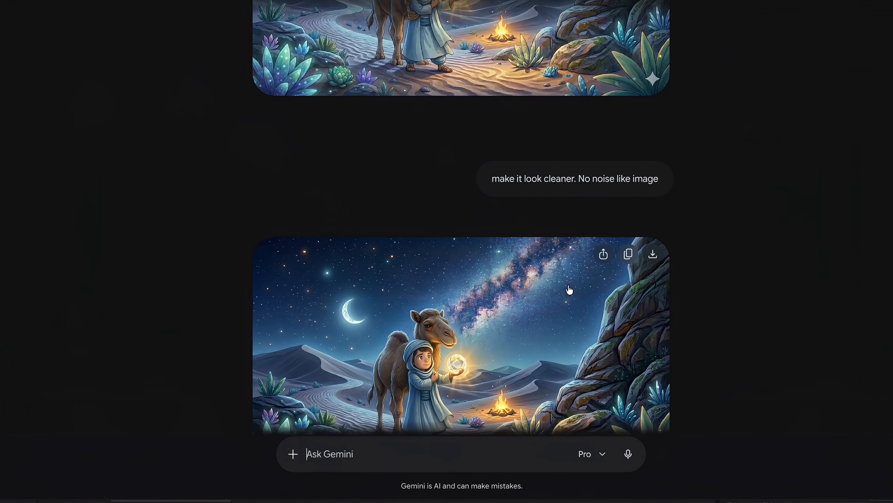
scroll(570, 290, "down", 13)
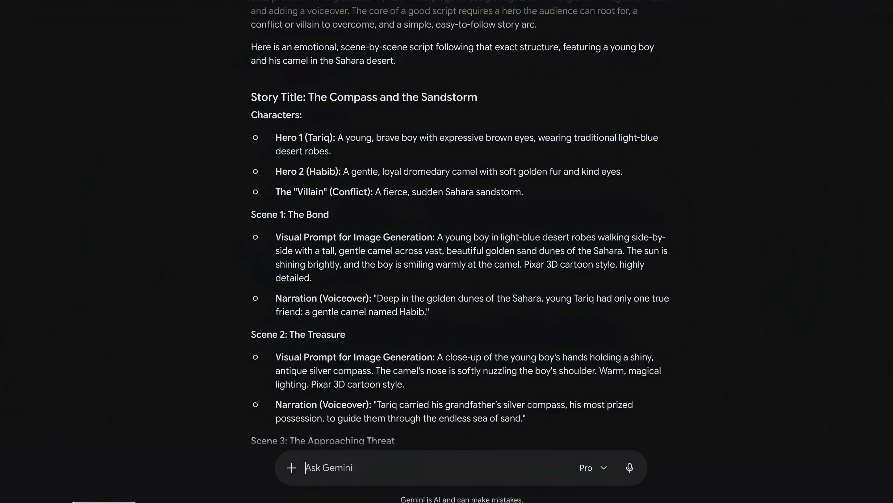
scroll(386, 309, "down", 3)
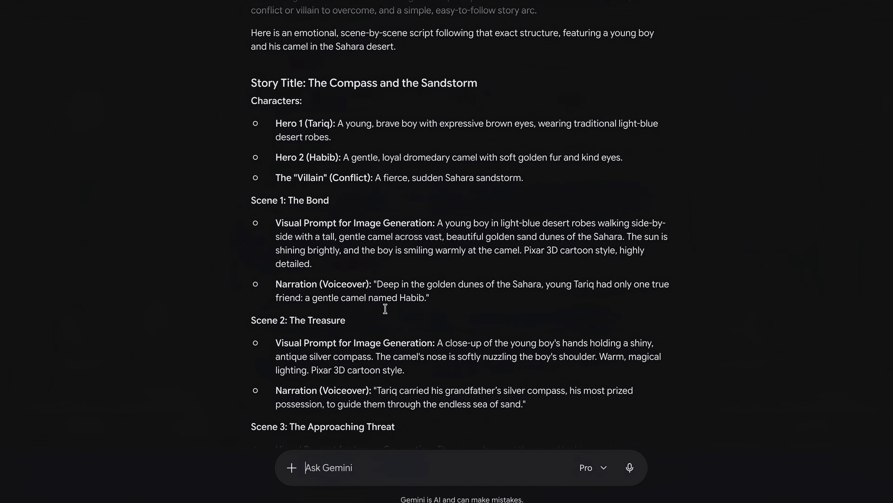
scroll(385, 309, "down", 6)
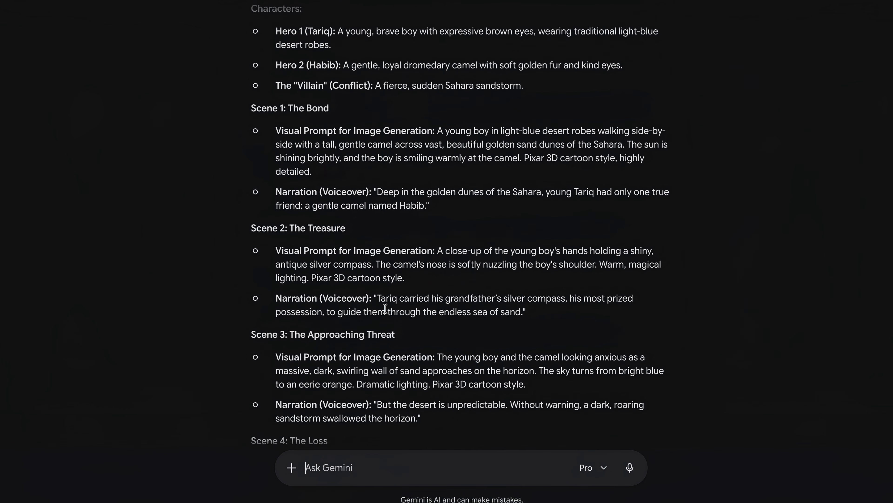
scroll(385, 308, "down", 8)
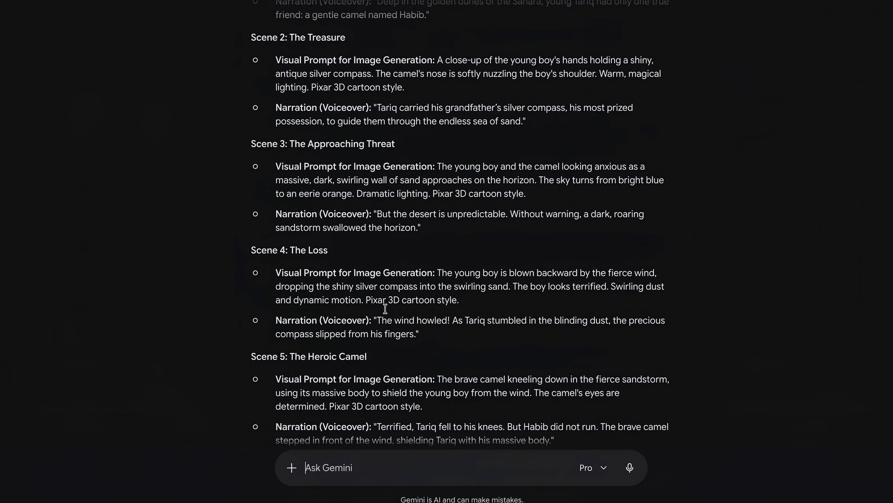
scroll(385, 308, "down", 4)
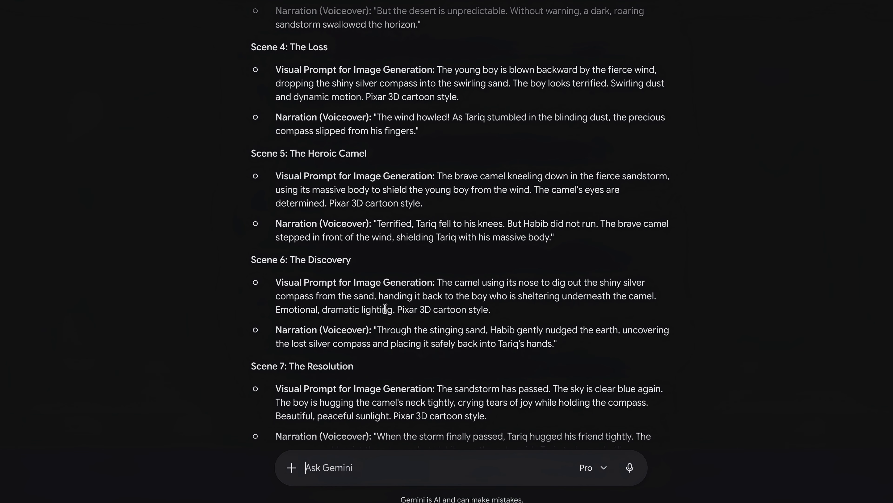
scroll(385, 308, "down", 4)
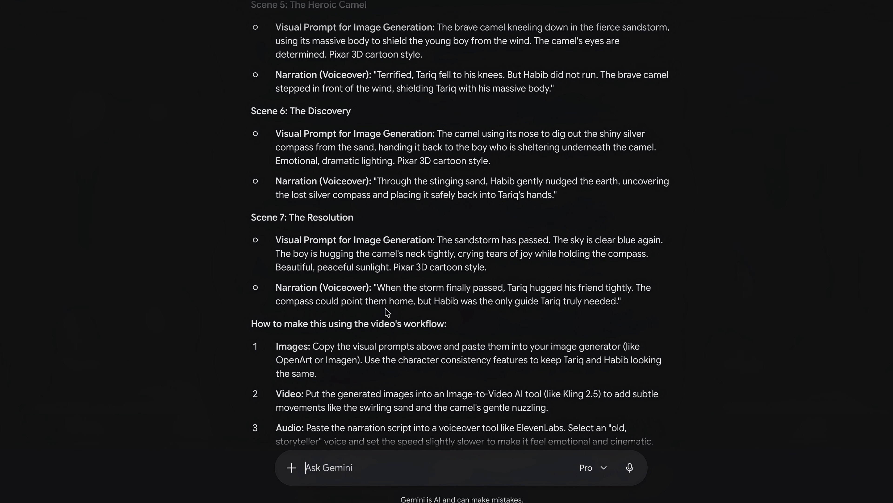
scroll(385, 308, "down", 1)
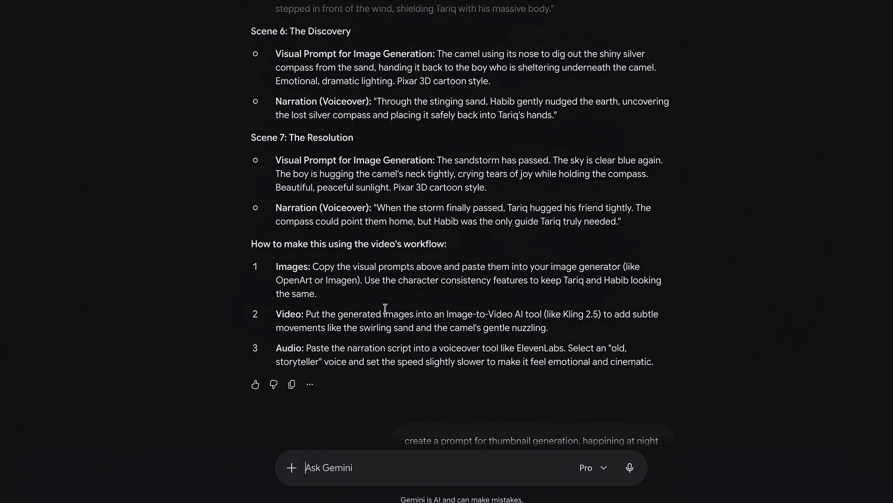
scroll(385, 309, "up", 1)
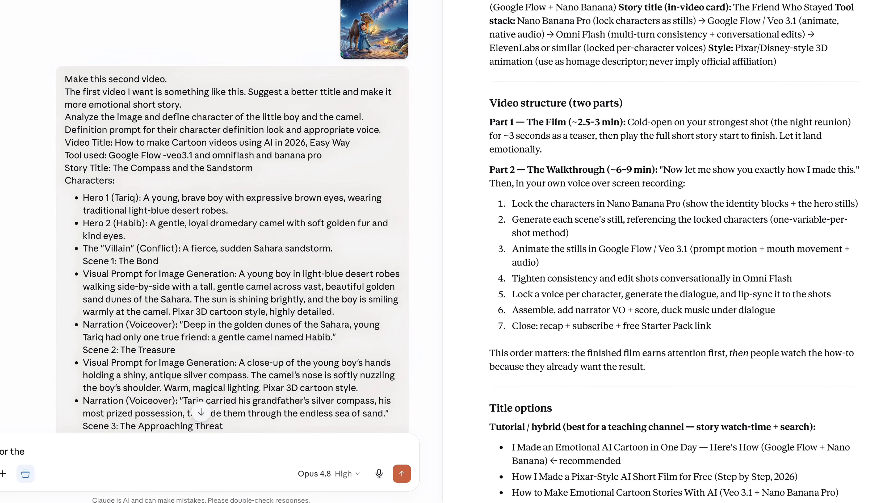
Review the Claude chat's locked character and voice definitions document
scroll(385, 246, "down", 1)
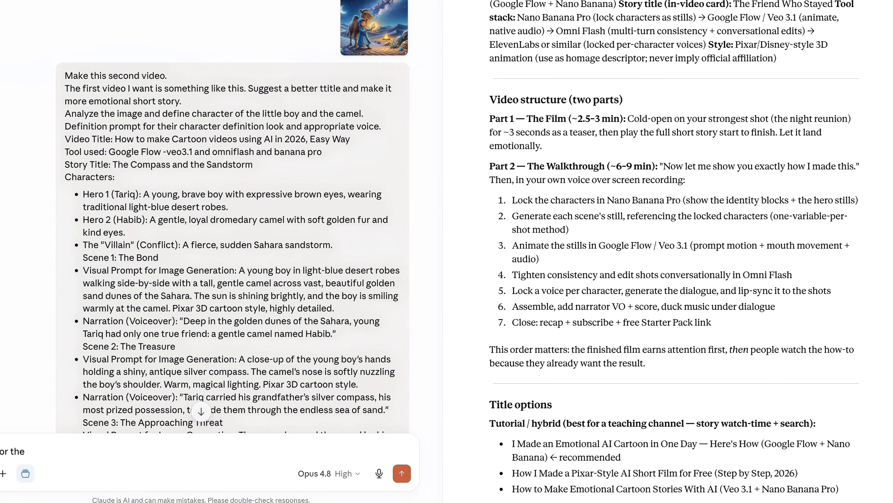
scroll(336, 60, "down", 1)
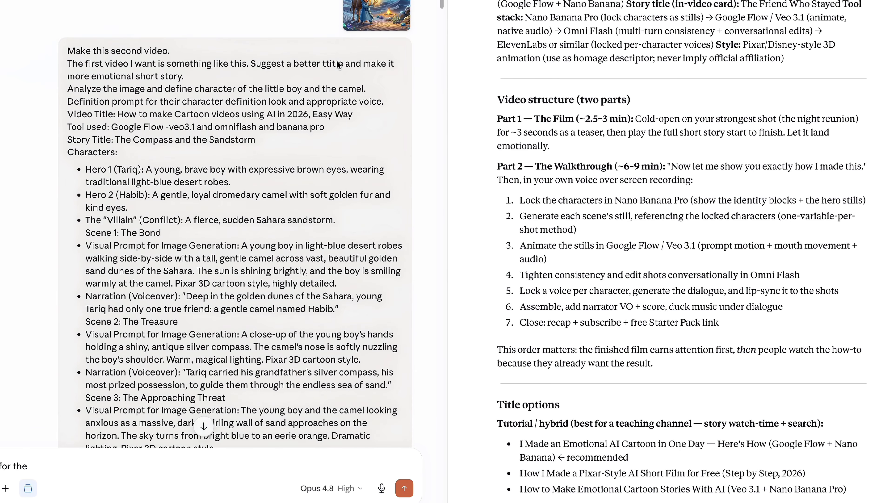
scroll(336, 60, "up", 3)
scroll(336, 60, "down", 1)
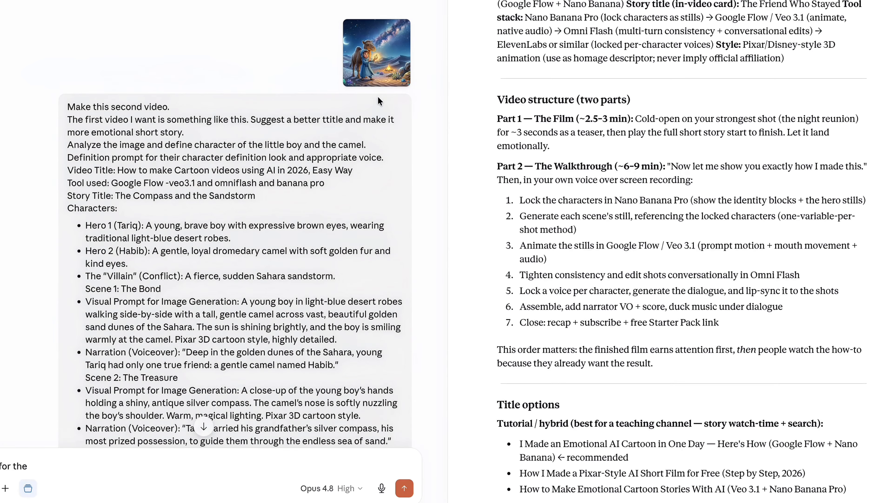
scroll(379, 99, "down", 1)
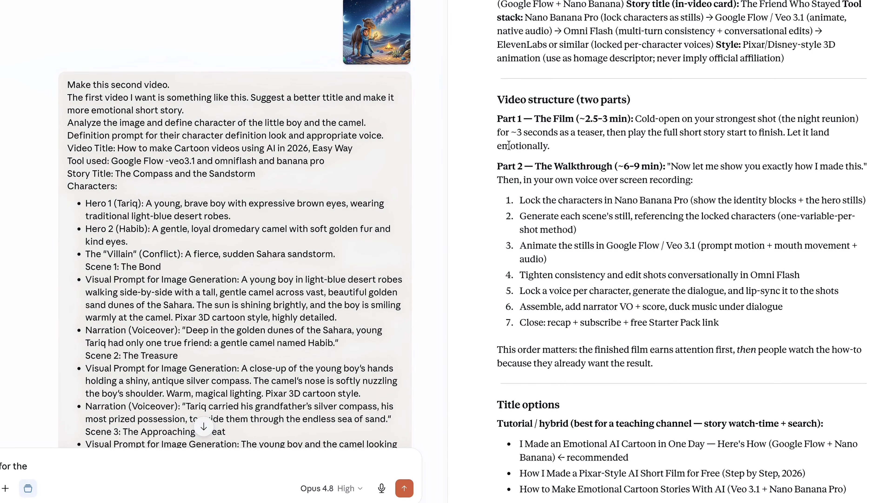
scroll(509, 145, "down", 4)
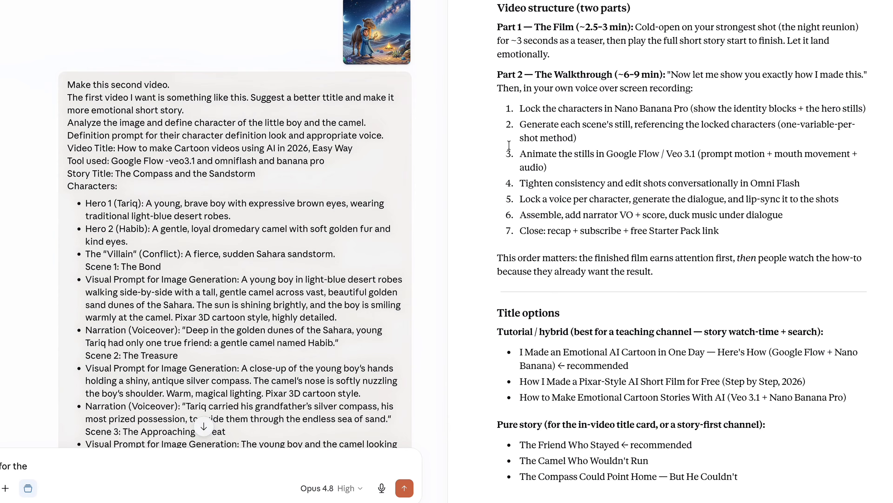
scroll(524, 172, "down", 20)
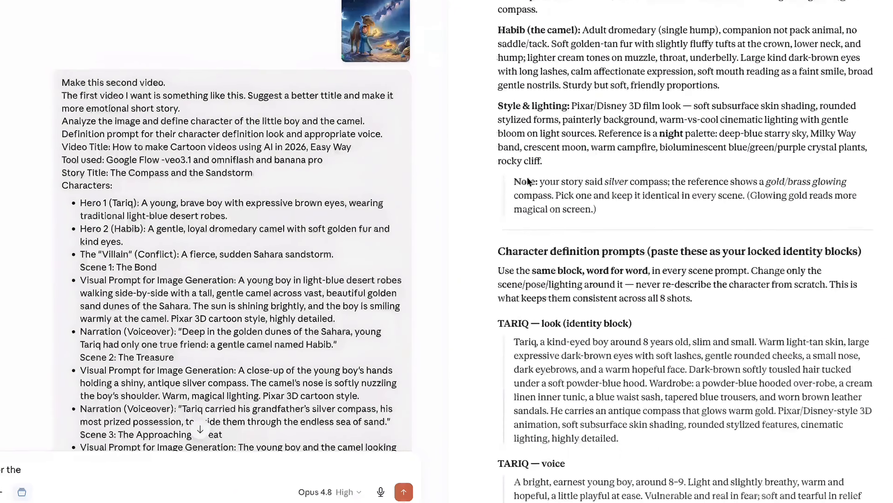
scroll(528, 177, "up", 6)
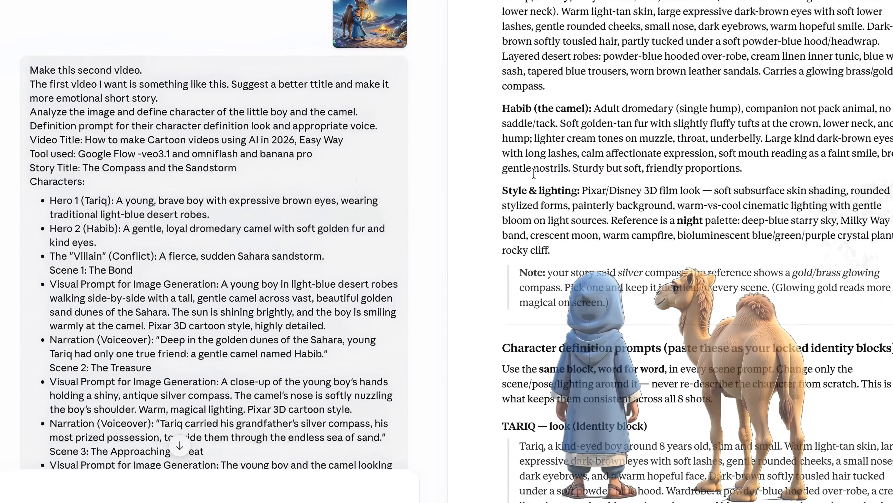
scroll(240, 161, "down", 1)
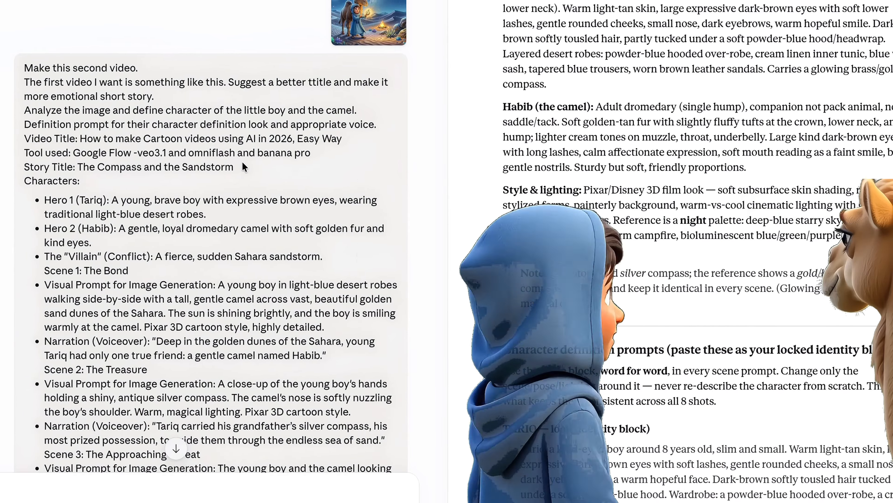
scroll(246, 164, "down", 6)
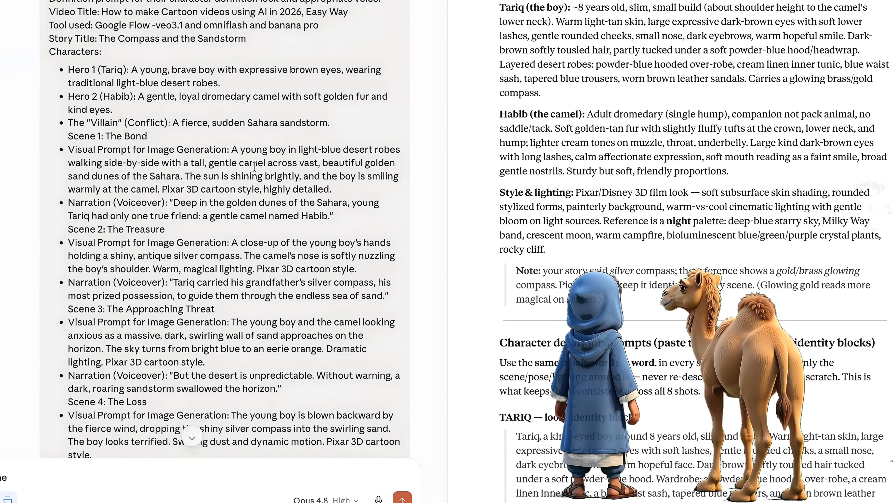
scroll(259, 169, "down", 8)
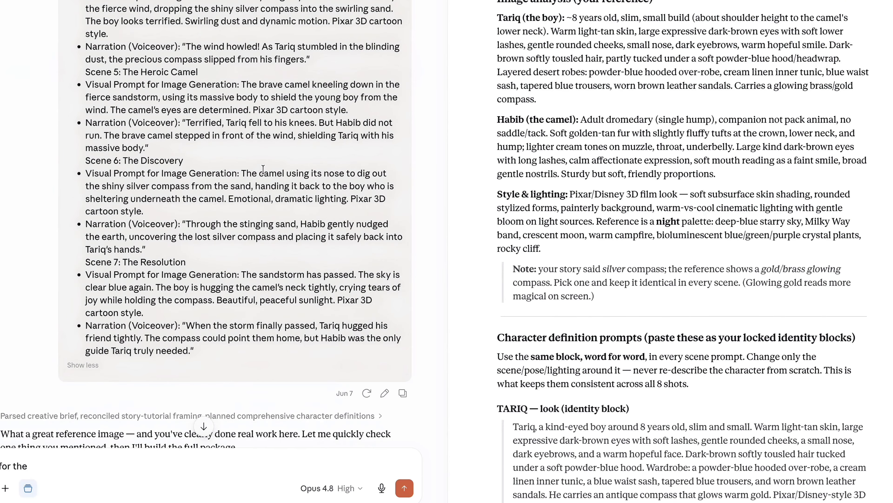
scroll(263, 169, "down", 4)
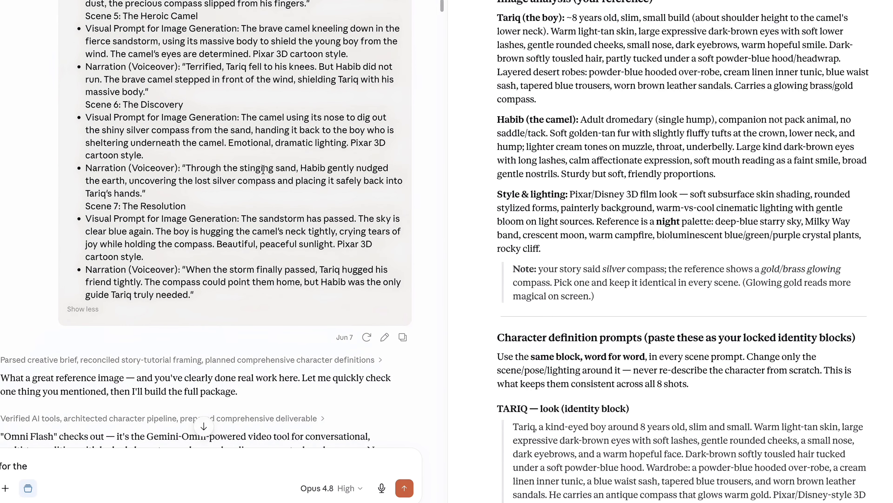
scroll(263, 172, "down", 5)
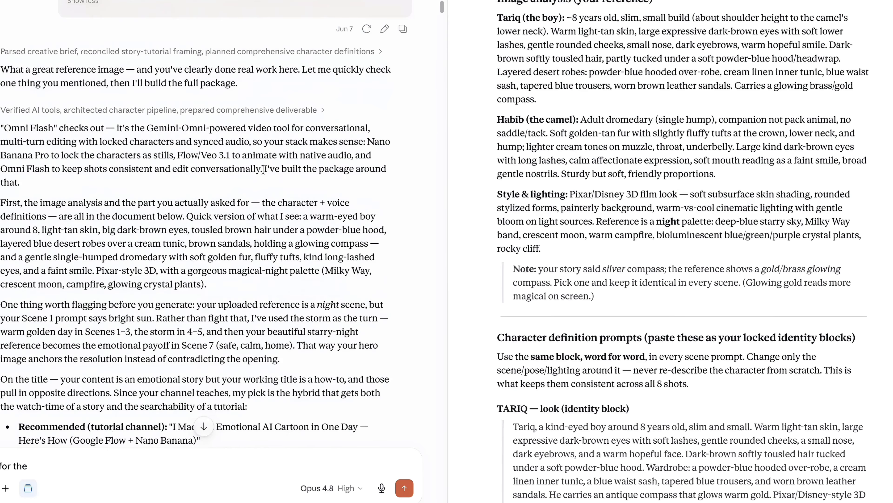
scroll(264, 172, "up", 13)
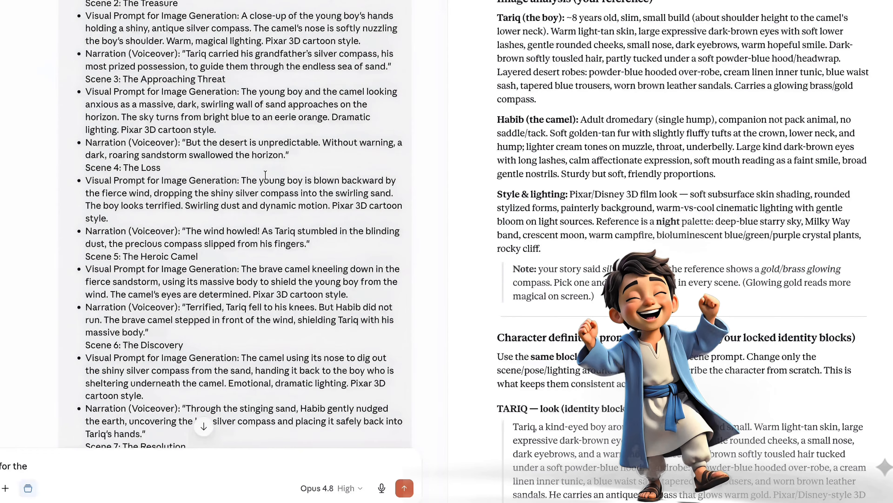
scroll(265, 178, "down", 9)
scroll(265, 175, "down", 5)
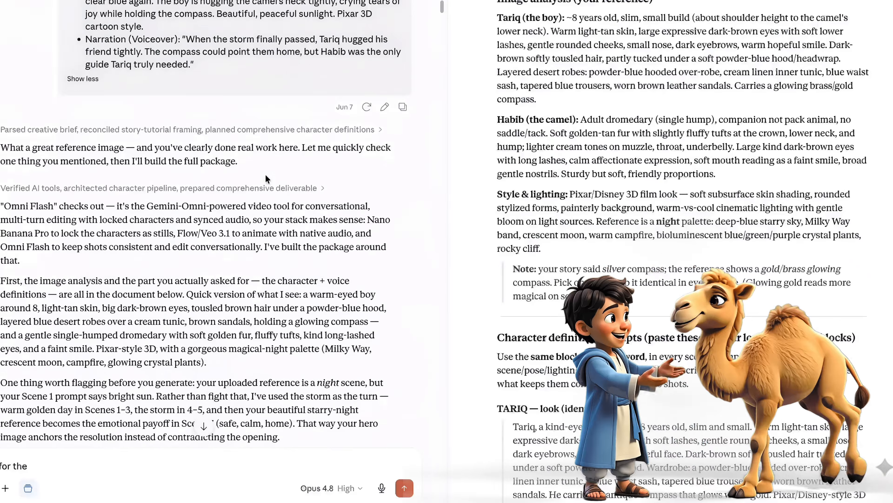
scroll(265, 173, "down", 1)
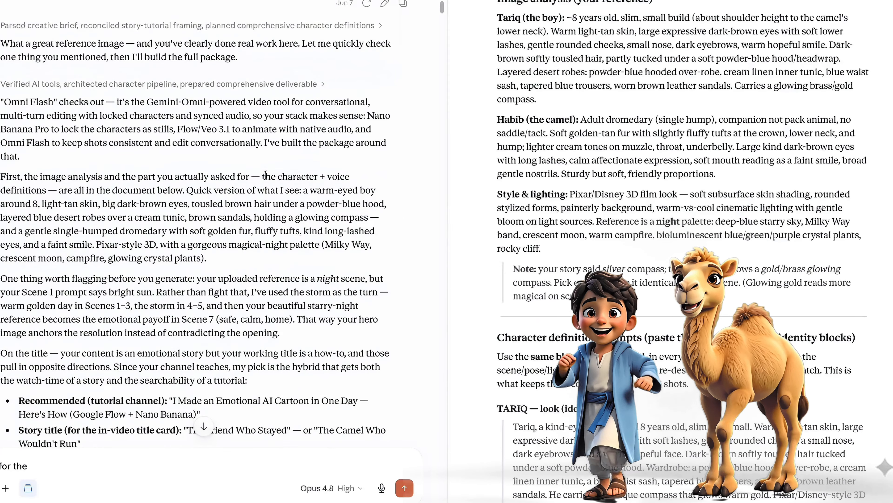
scroll(265, 174, "down", 2)
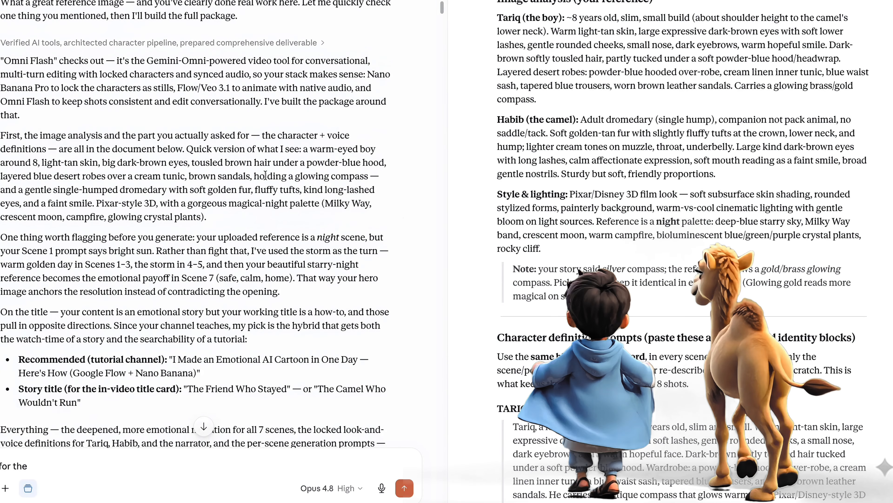
scroll(265, 174, "down", 2)
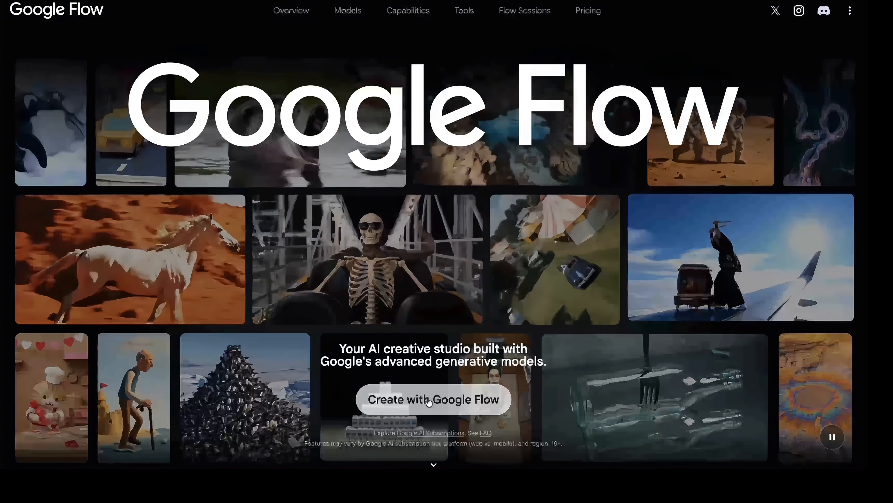
Launch Flow via Create with Google Flow and page through the what's-new tour
left_click(428, 401)
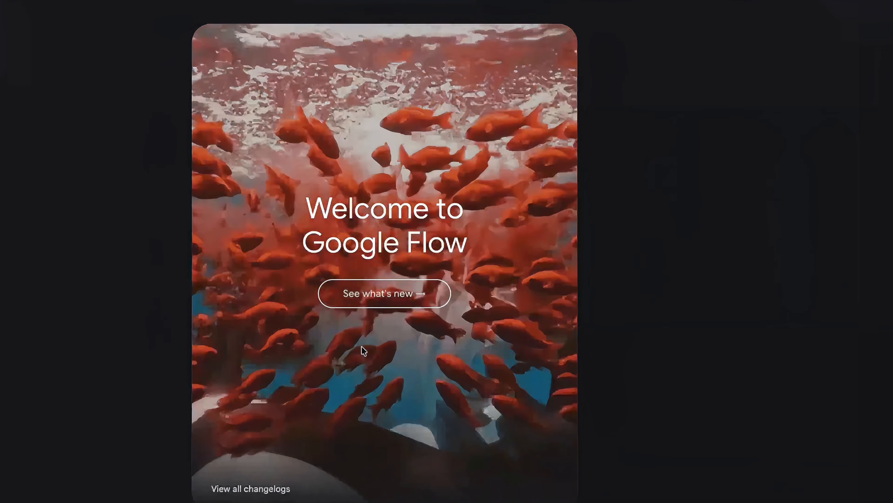
left_click(384, 296)
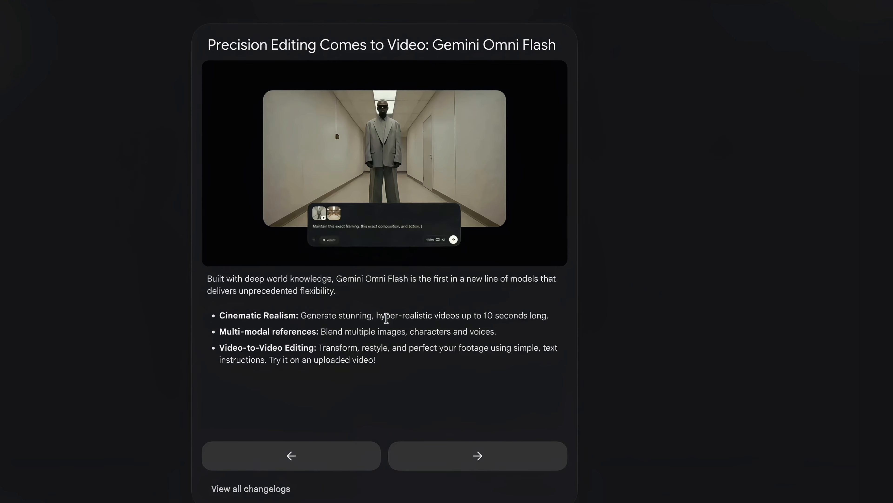
left_click(480, 463)
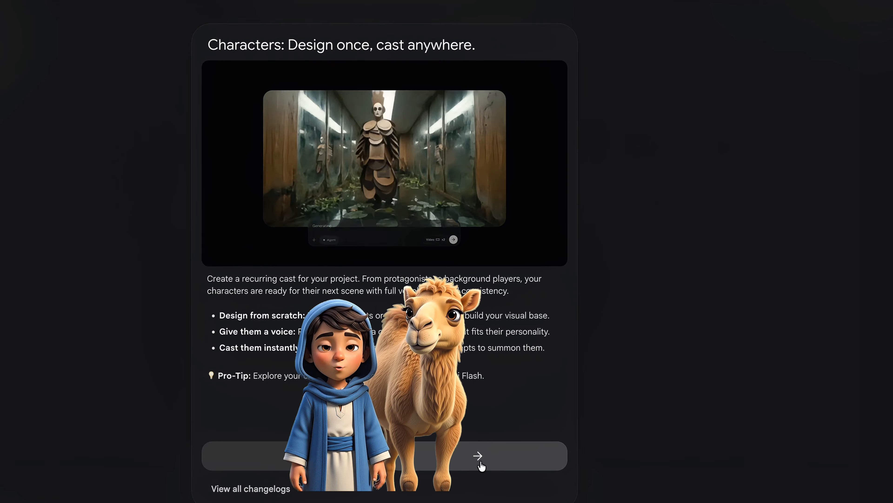
left_click(481, 464)
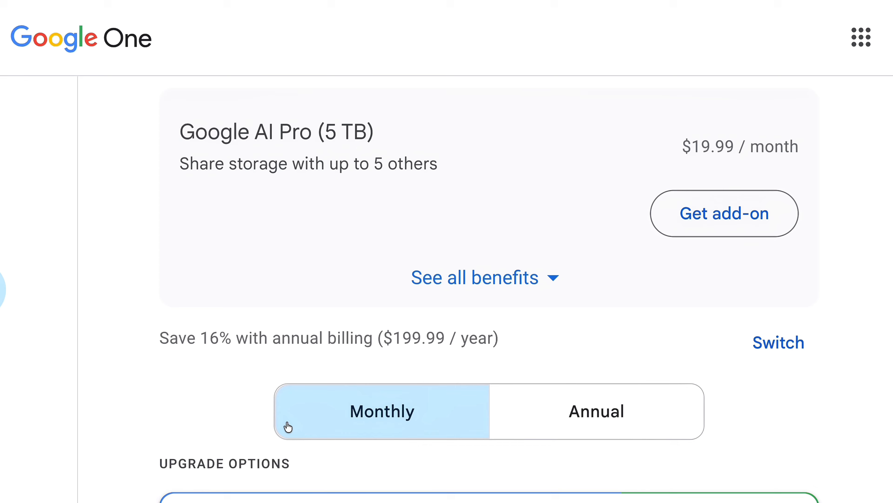
scroll(283, 427, "down", 3)
scroll(287, 422, "down", 5)
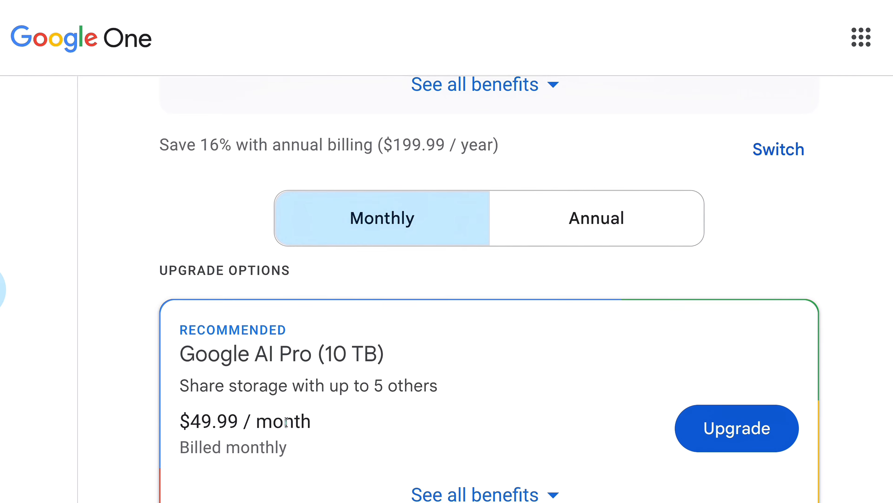
scroll(287, 425, "down", 6)
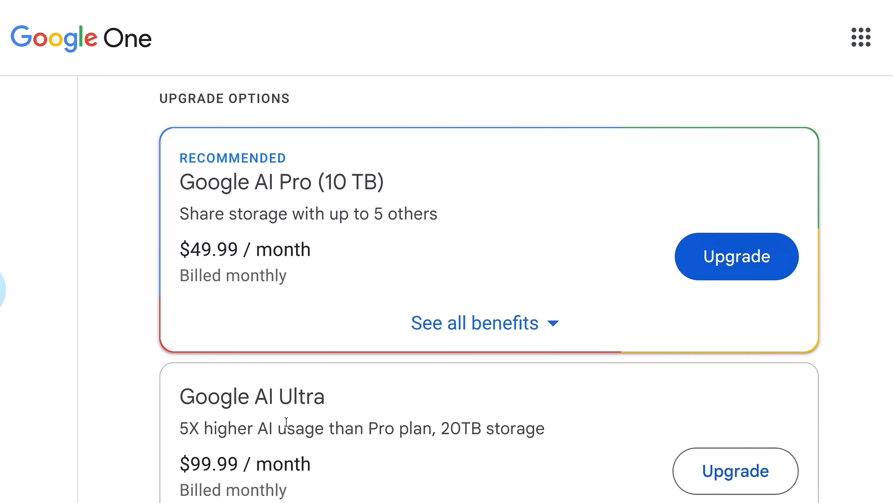
scroll(286, 423, "down", 4)
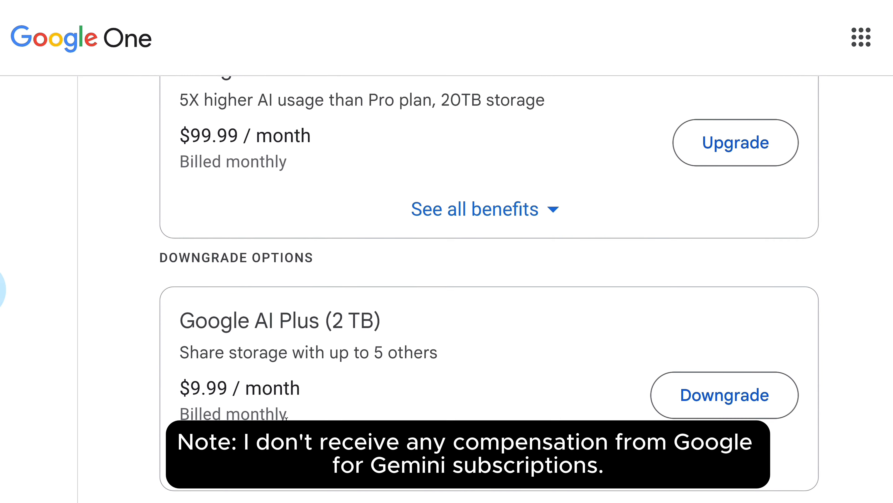
scroll(286, 418, "down", 2)
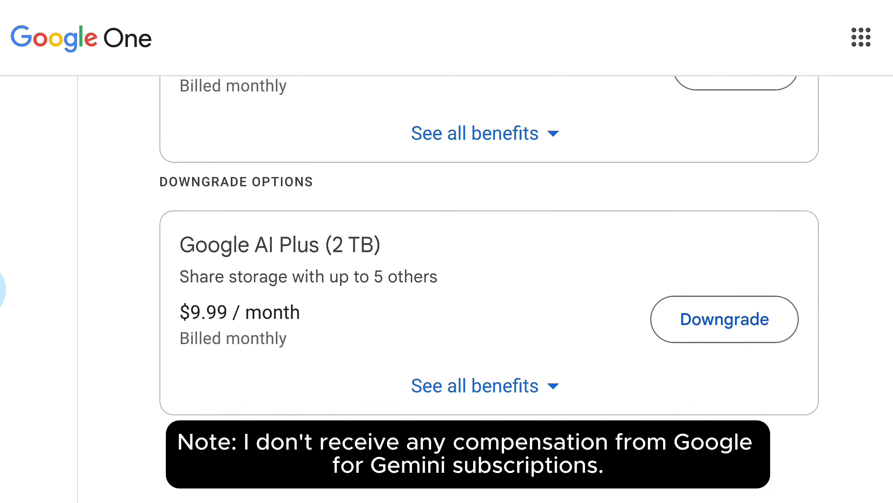
scroll(286, 422, "up", 6)
scroll(287, 422, "down", 7)
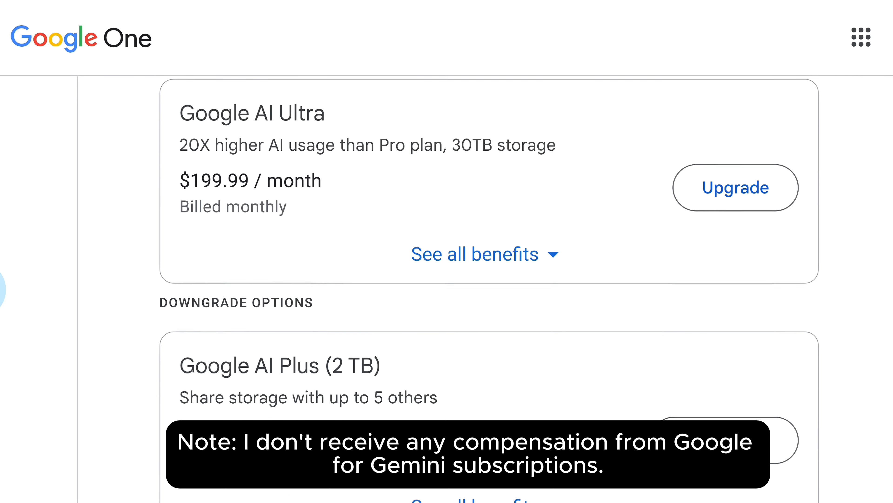
scroll(444, 461, "down", 13)
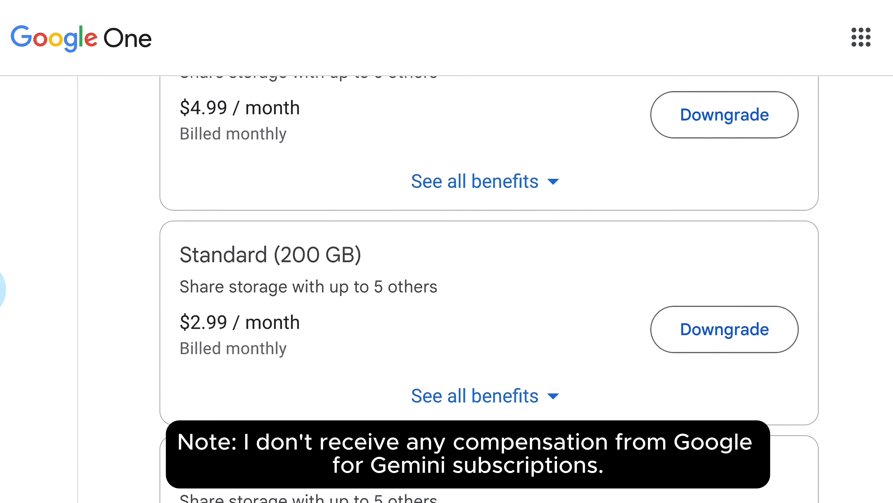
scroll(444, 461, "up", 20)
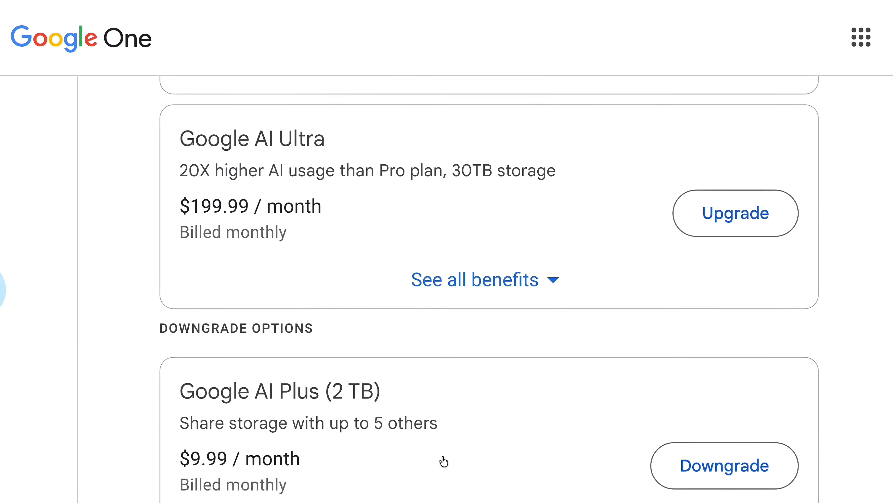
scroll(437, 379, "up", 7)
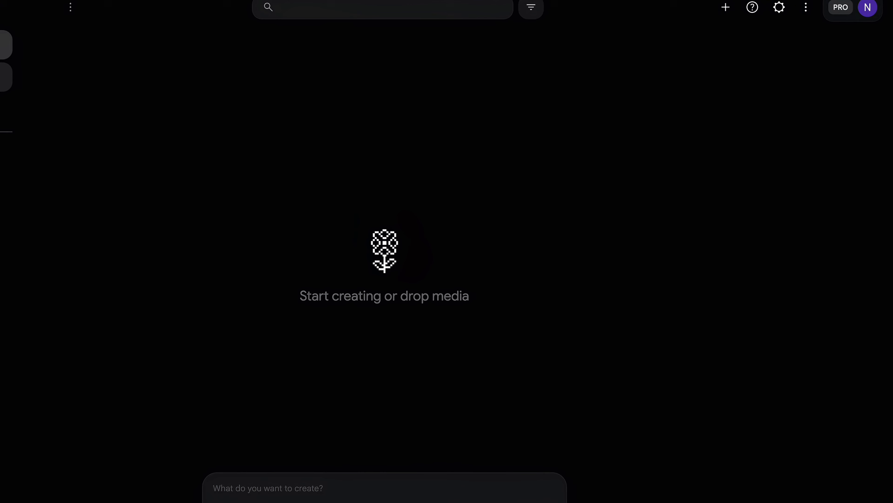
Start a new character with Nano Banana Pro as its image model
left_click(62, 74)
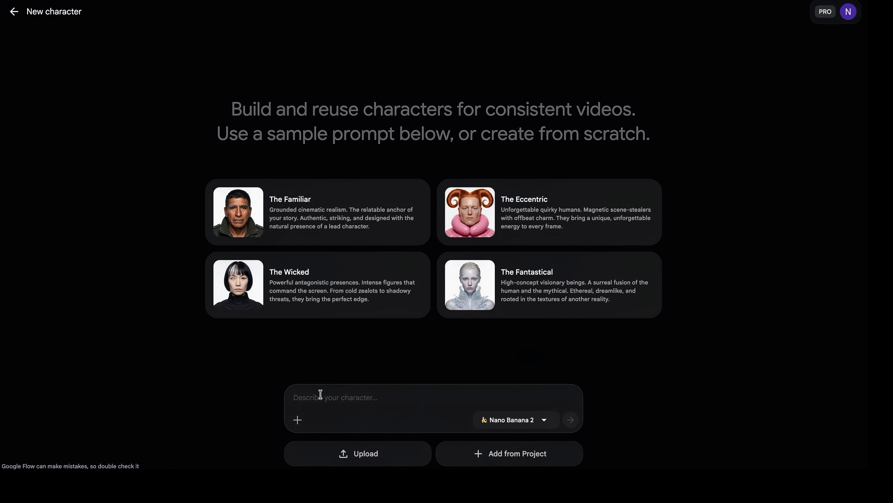
left_click(508, 419)
left_click(527, 378)
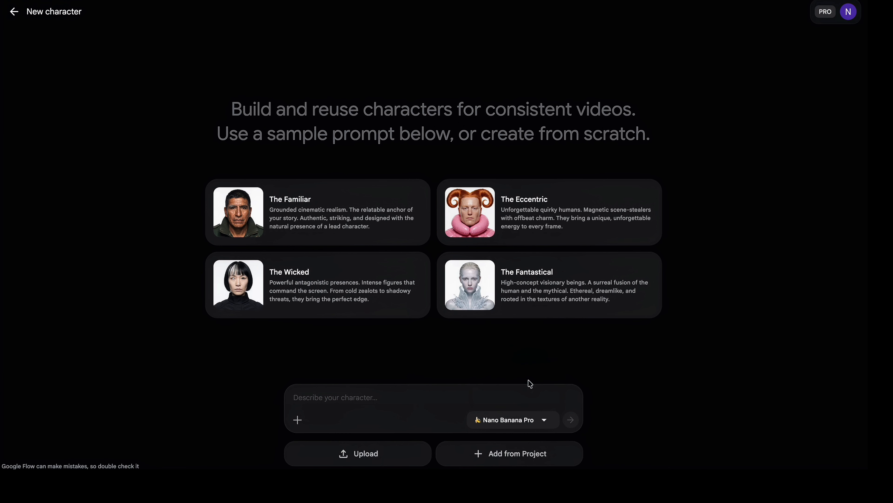
Attach Thumbnail.png from Downloads as the character's reference image
left_click(297, 420)
left_click(337, 107)
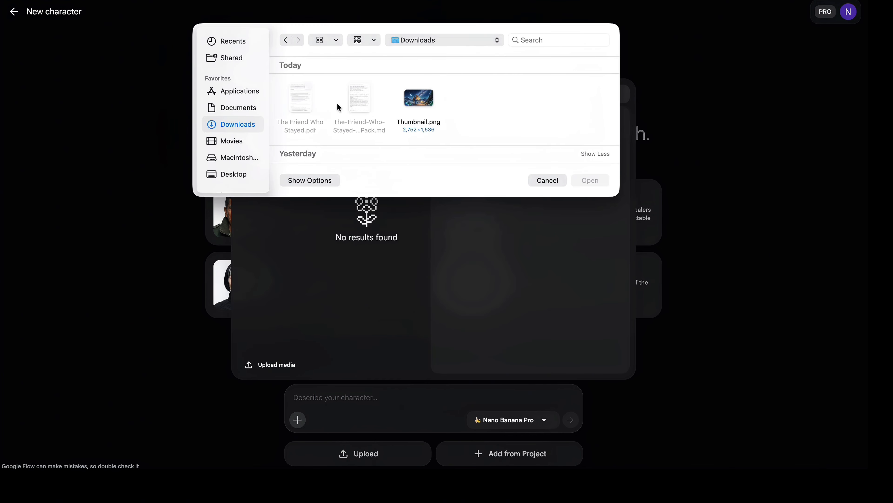
left_click(415, 101)
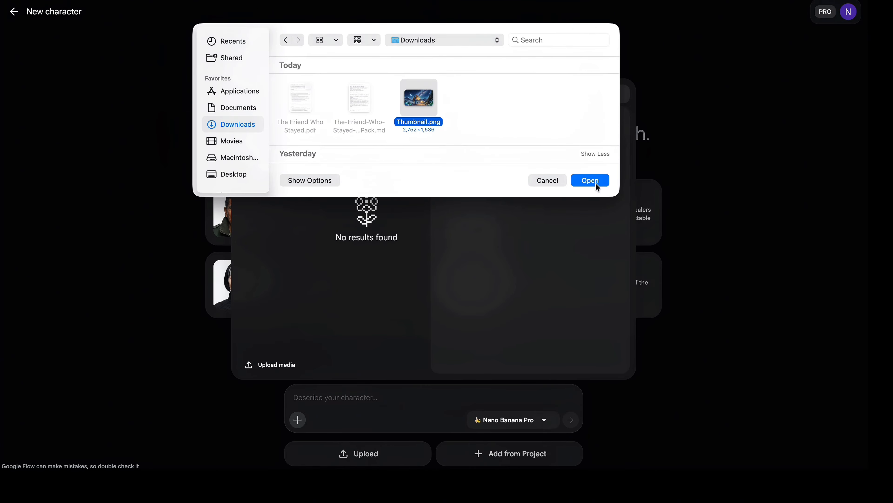
left_click(590, 180)
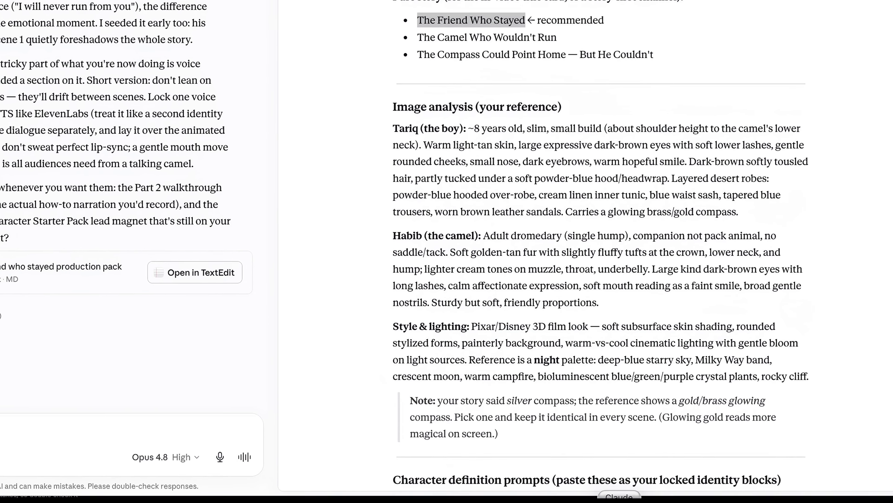
Select the full Tariq (the boy) paragraph in Claude's image analysis
left_click_drag(751, 214, 384, 135)
key("ctrl+c")
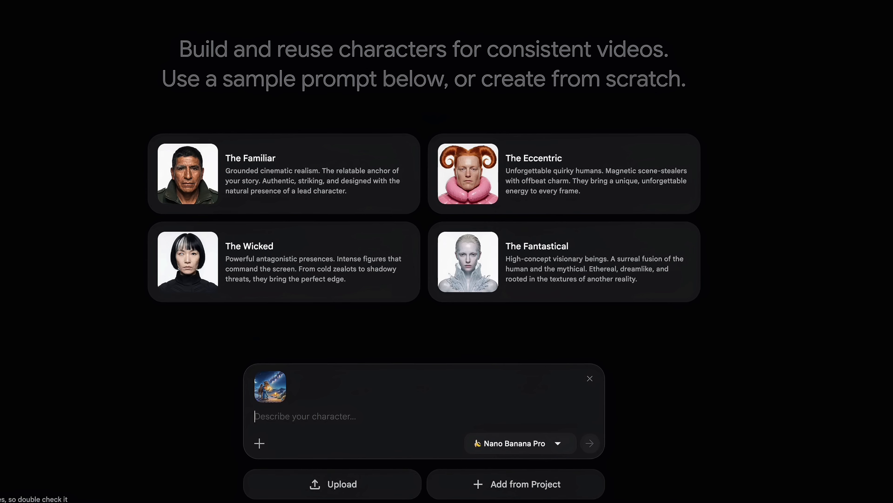
Submit 'Taking hints from the picture' plus the pasted Tariq description to generate the character
type("Taking hints from the pic")
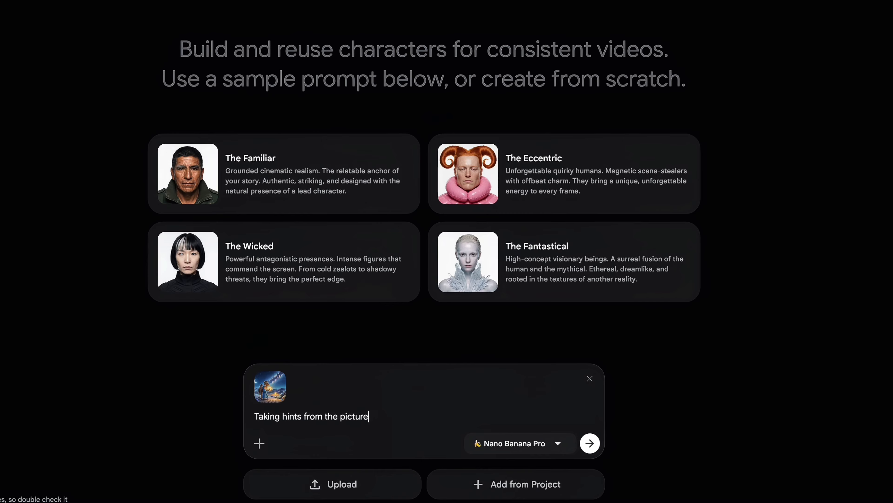
type("ture")
key("shift+Return")
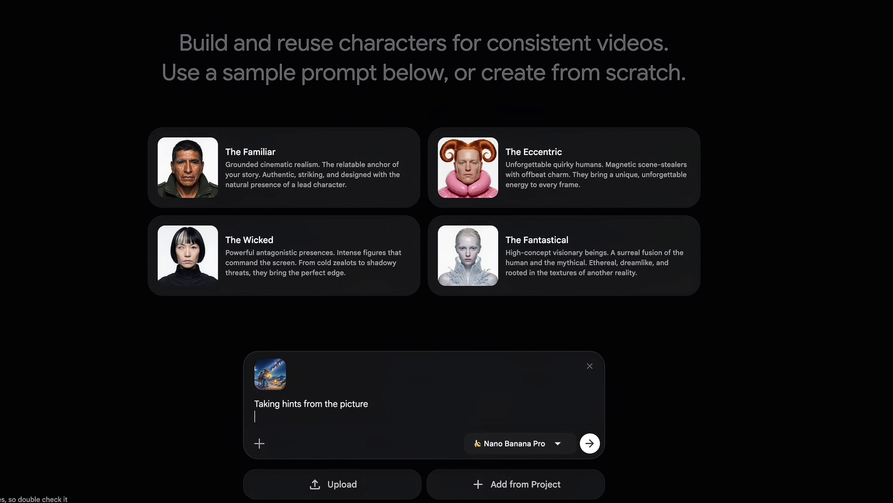
key("ctrl+v")
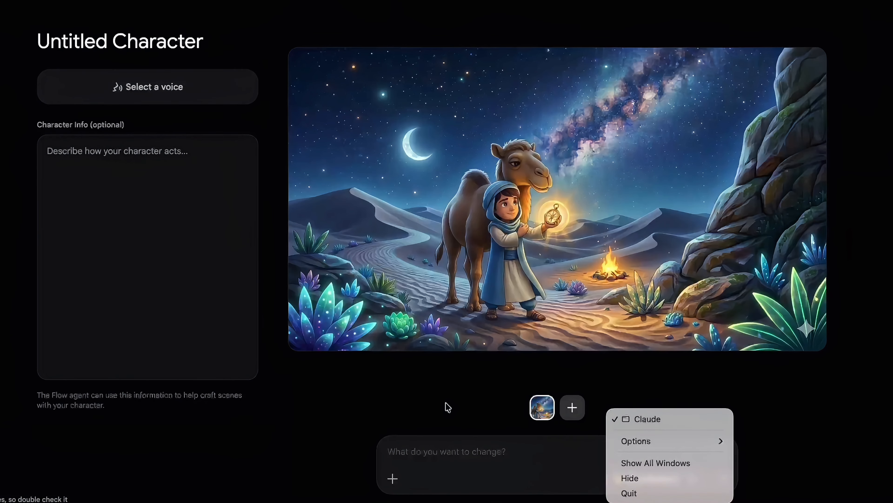
left_click(448, 408)
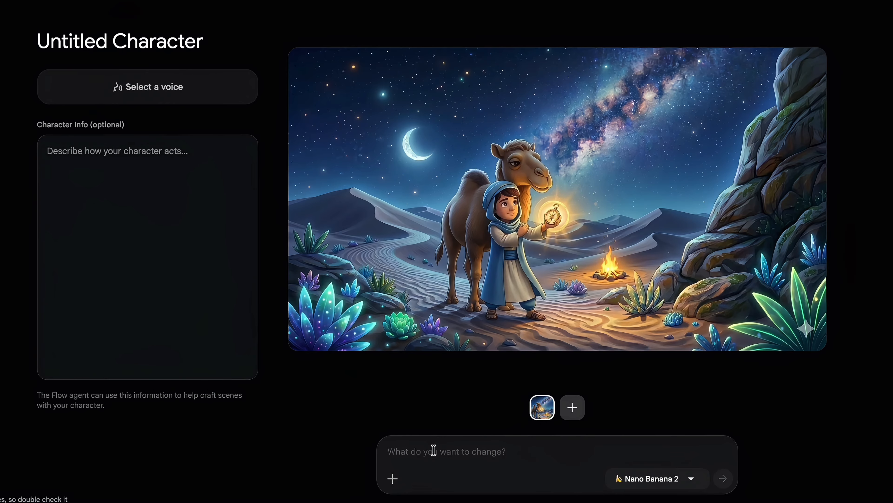
Regenerate Tariq alone with his glowing compass on a transparent background using Nano Banana Pro
left_click(723, 479)
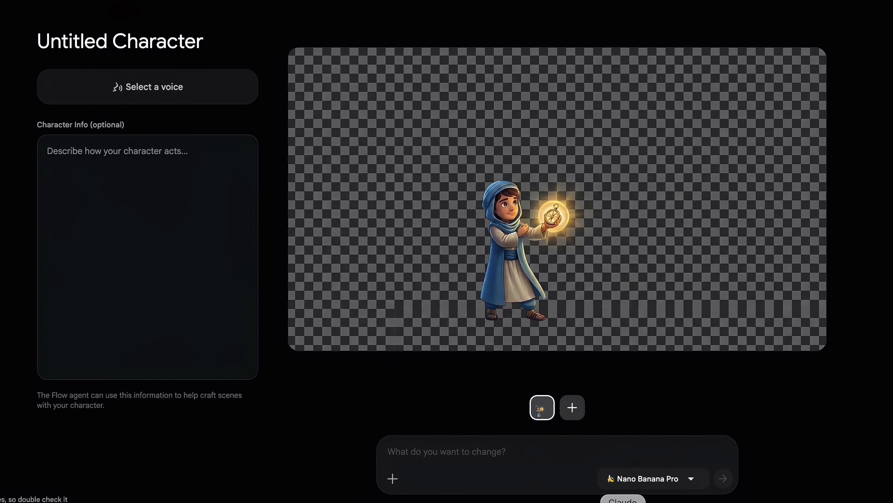
left_click(622, 501)
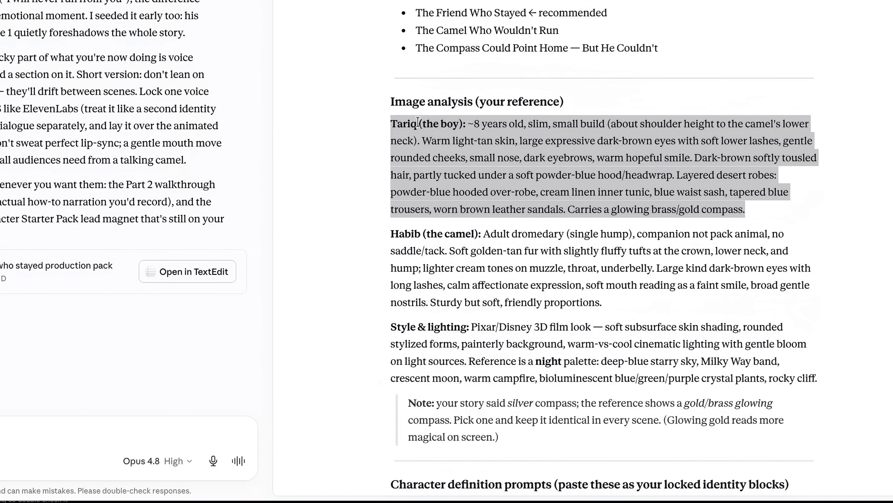
Scroll Claude's document down to the TARIQ — look (identity block) and select it
left_click(400, 122)
scroll(538, 233, "down", 3)
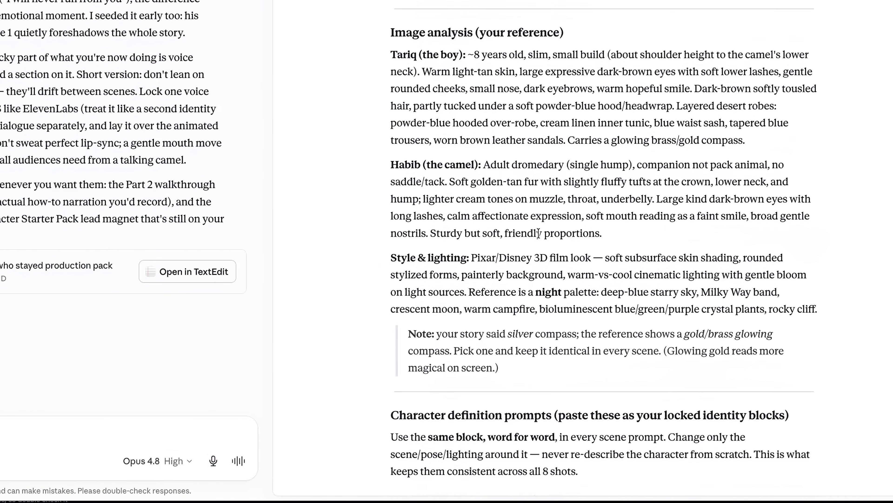
scroll(538, 232, "down", 4)
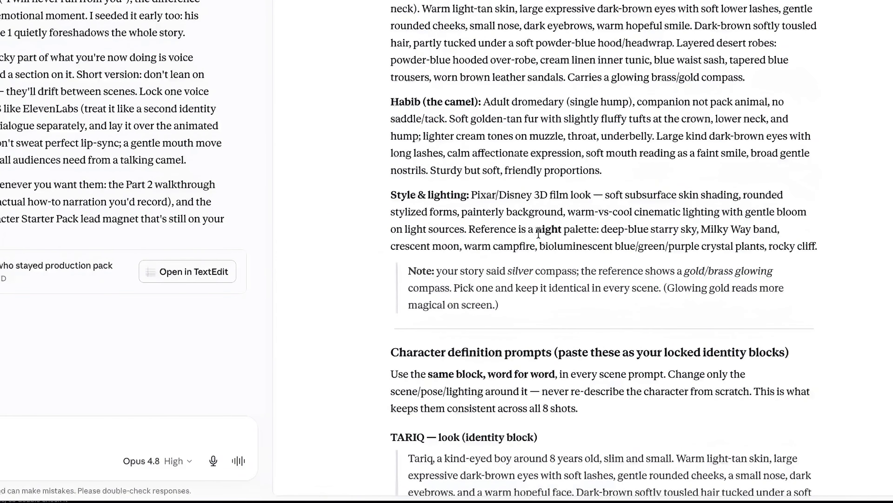
scroll(525, 263, "down", 5)
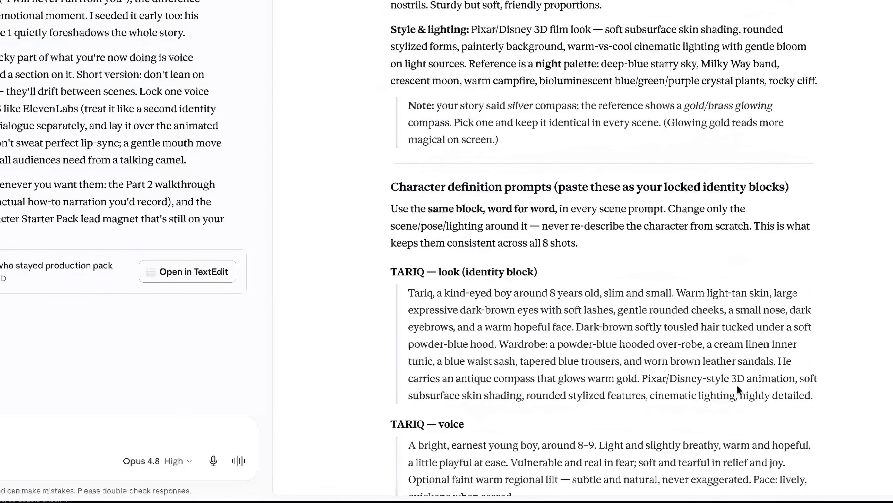
scroll(738, 385, "down", 1)
left_click_drag(817, 373, 395, 269)
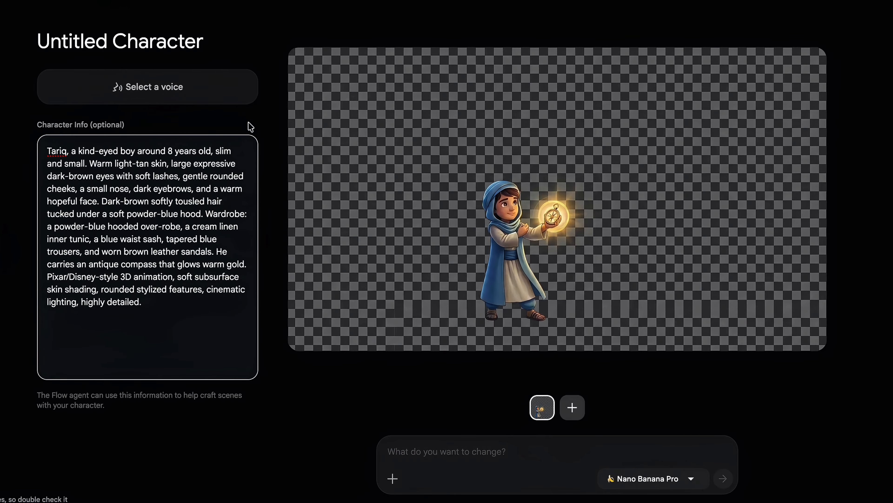
Rename the Untitled Character to 'Tariq' and check the Character Info description
left_click(200, 44)
type("Tariq")
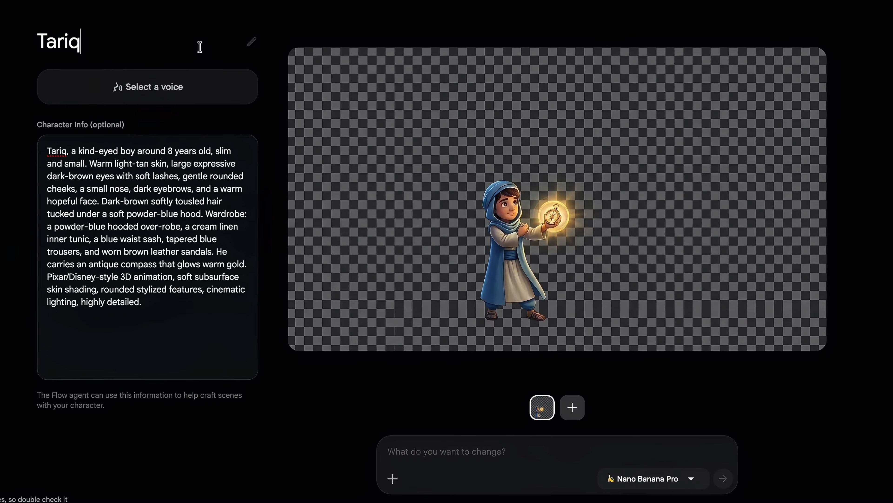
left_click(161, 313)
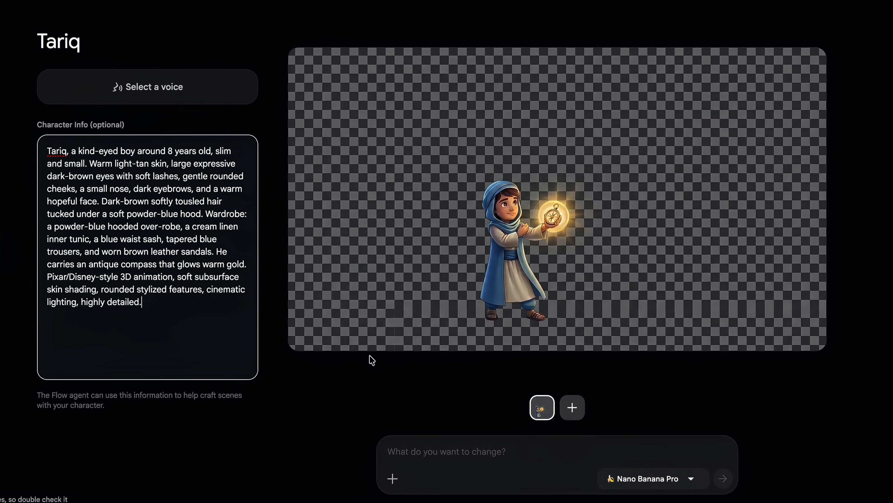
Copy Tariq's voice block from Claude and return to the Tariq character page
left_click(623, 501)
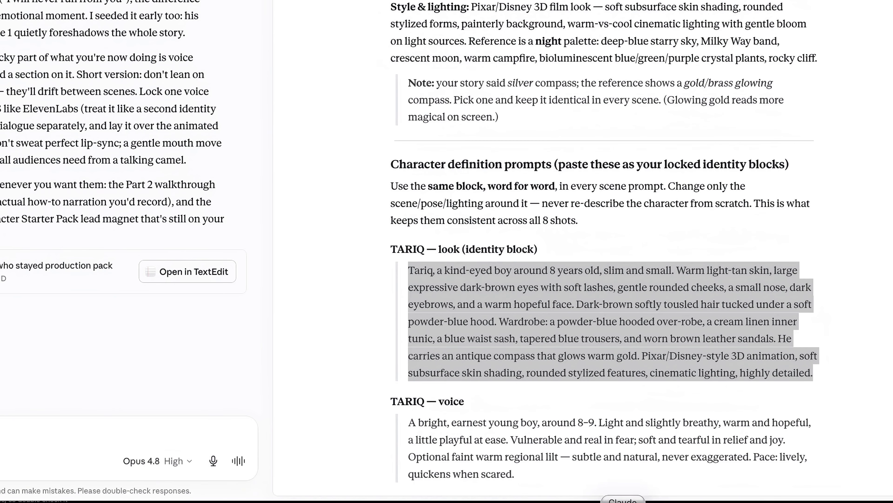
scroll(642, 410, "down", 3)
left_click_drag(520, 389, 406, 337)
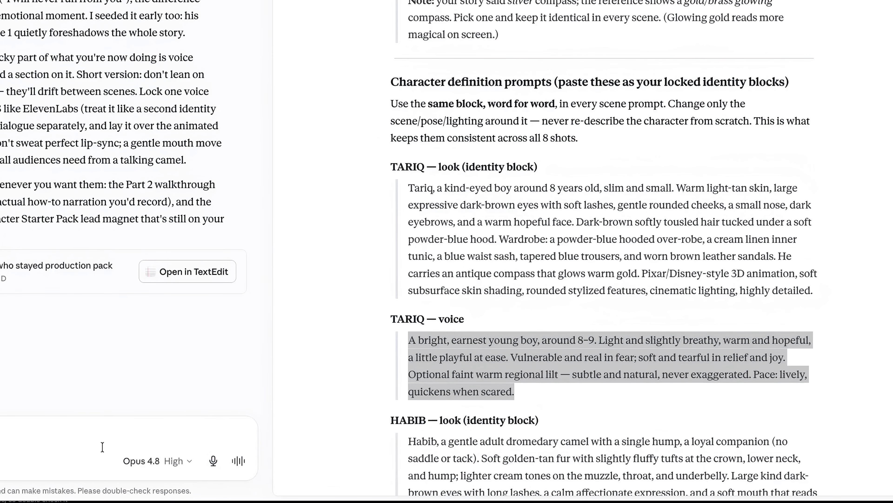
left_click(95, 502)
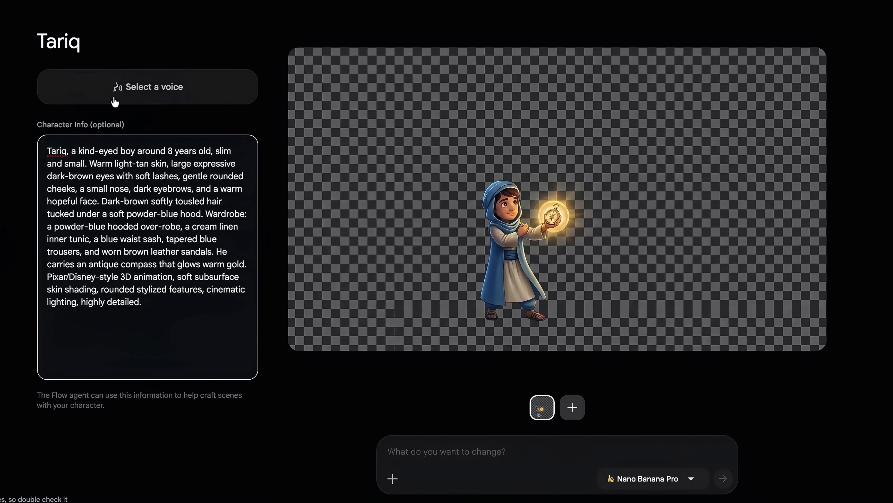
Preview the Achernar, Achird and Algieba voices, then start a new custom voice and list the base voices
left_click(119, 93)
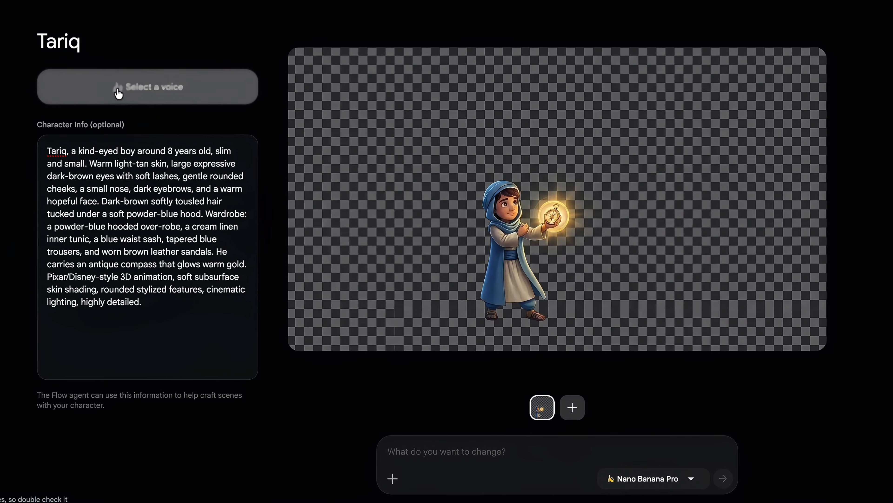
left_click(537, 208)
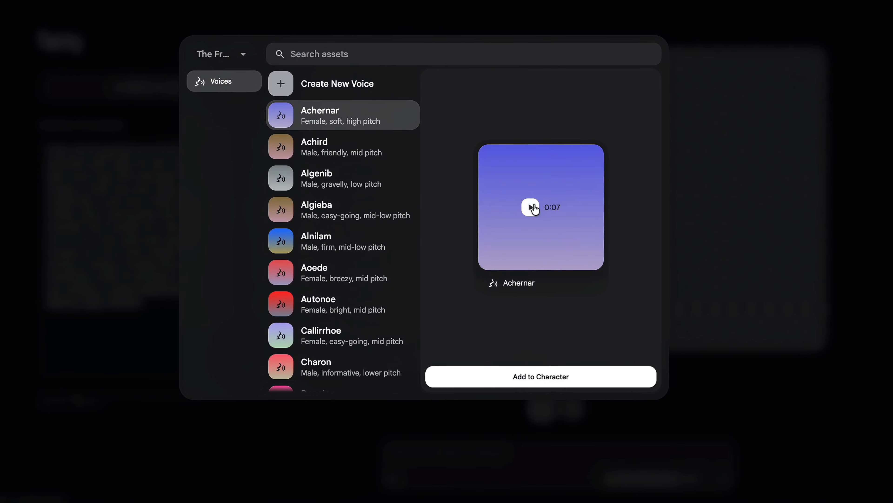
left_click(535, 209)
left_click(347, 148)
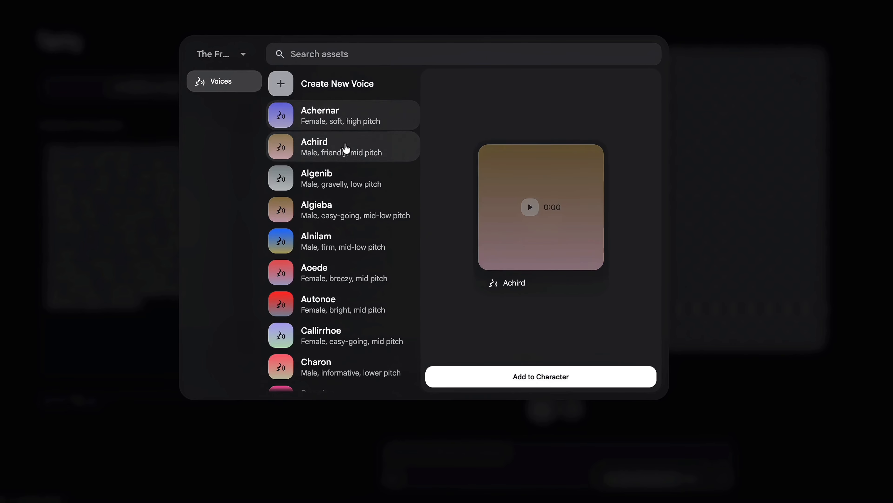
left_click(346, 210)
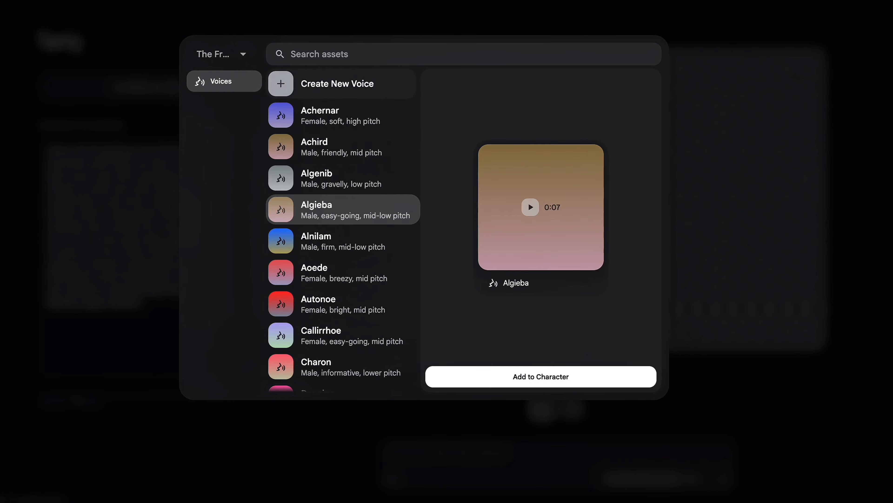
left_click(344, 83)
left_click(344, 133)
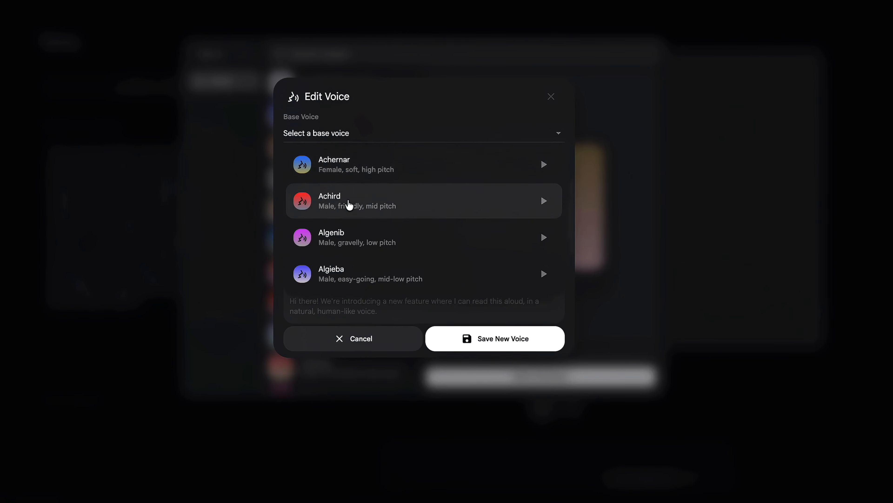
Listen to the Achird, Charon, Despina and Fenrir base voice previews
left_click(544, 201)
scroll(541, 218, "down", 5)
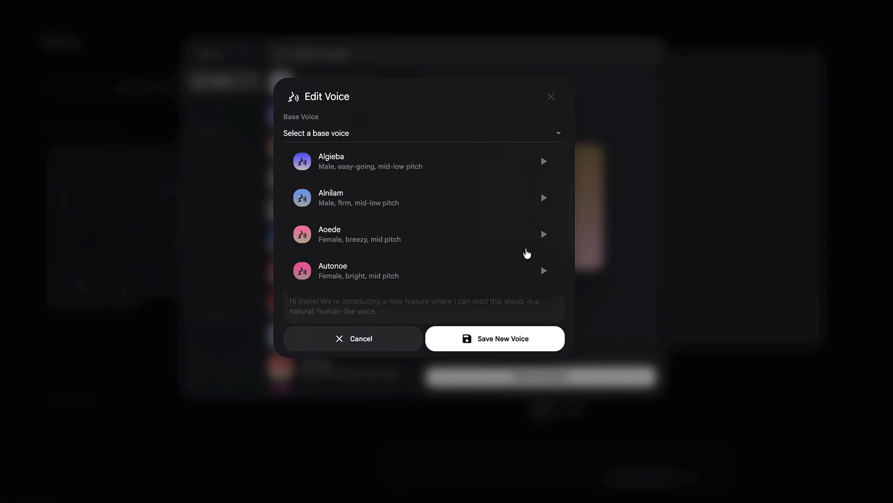
scroll(543, 215, "down", 2)
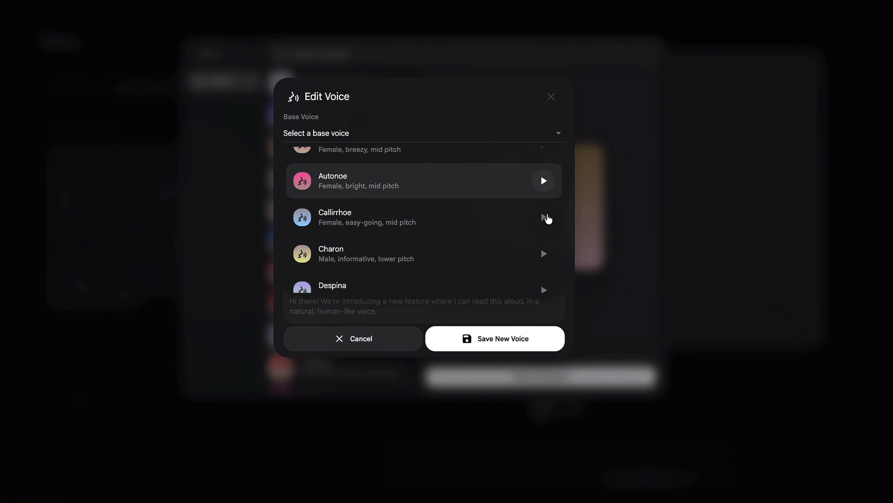
left_click(545, 231)
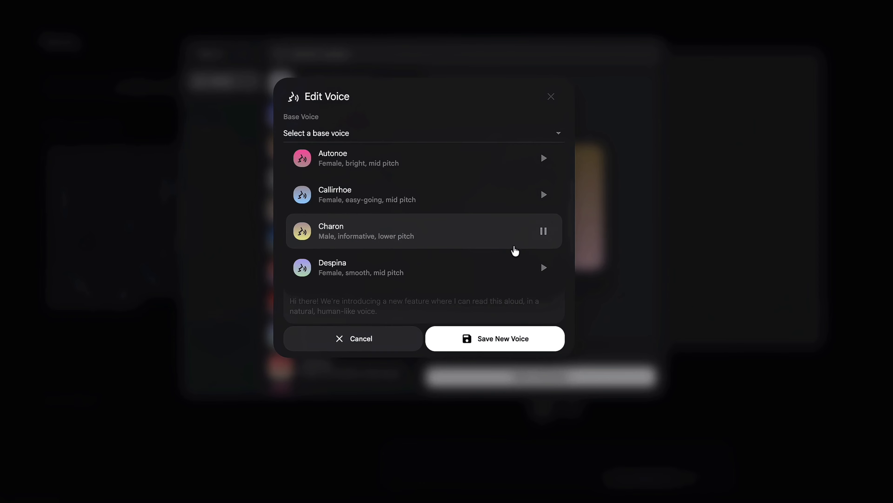
scroll(517, 246, "down", 2)
left_click(541, 224)
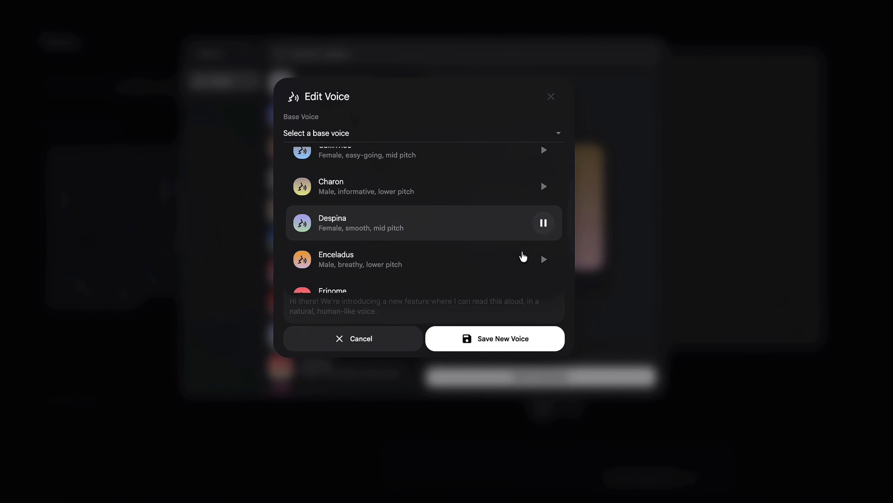
scroll(520, 255, "down", 3)
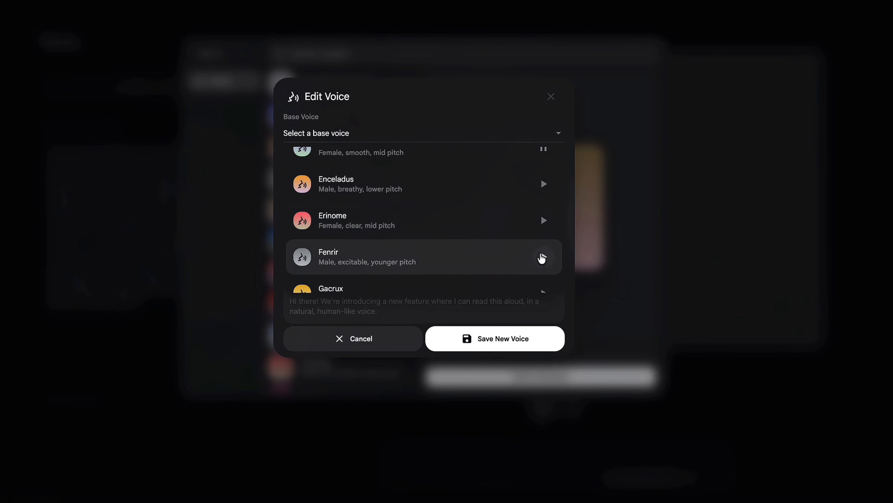
left_click(543, 257)
Preview Iapetus, pick Puck as the base voice, and begin correcting the voice name
scroll(542, 260, "down", 2)
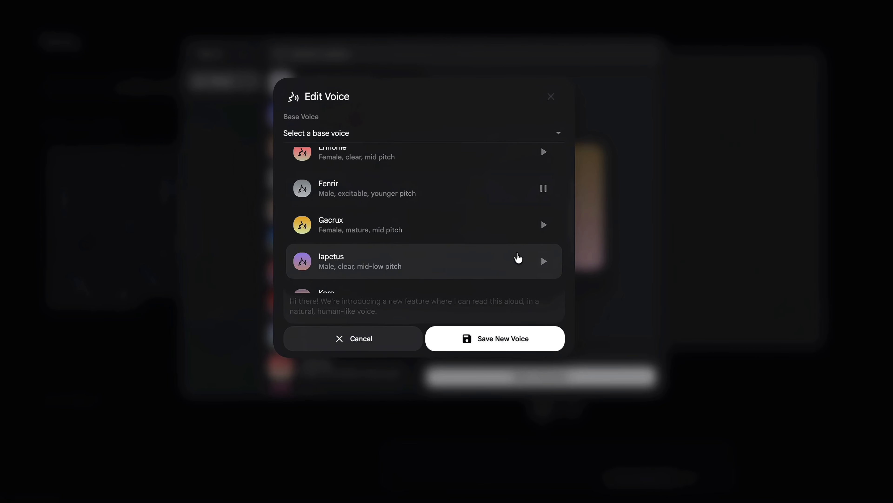
scroll(512, 247, "down", 1)
scroll(514, 246, "down", 1)
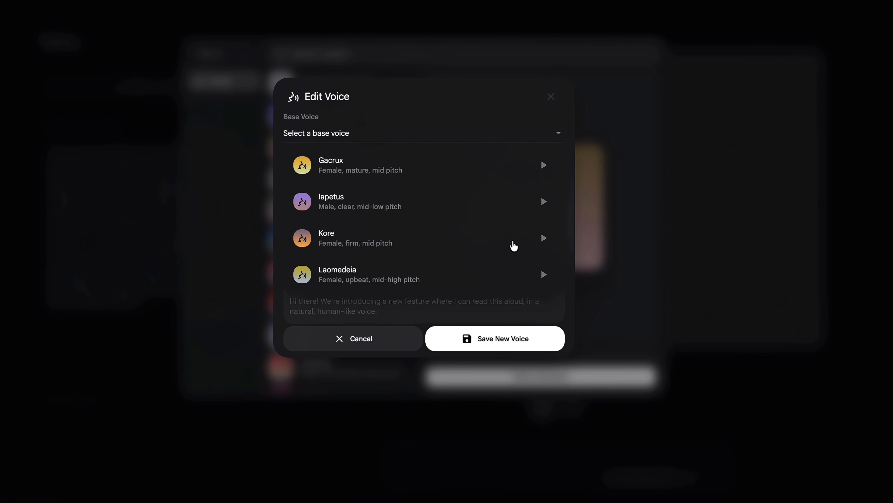
left_click(544, 202)
scroll(546, 210, "down", 2)
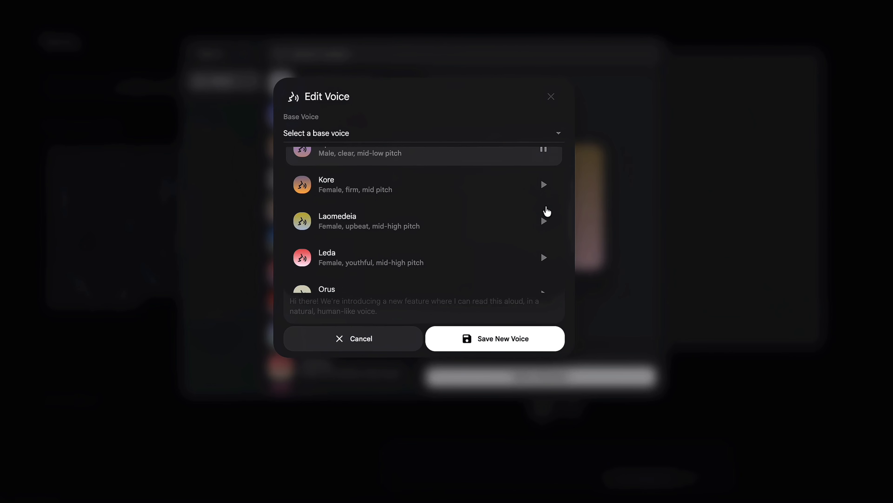
scroll(538, 253, "down", 3)
scroll(538, 252, "down", 2)
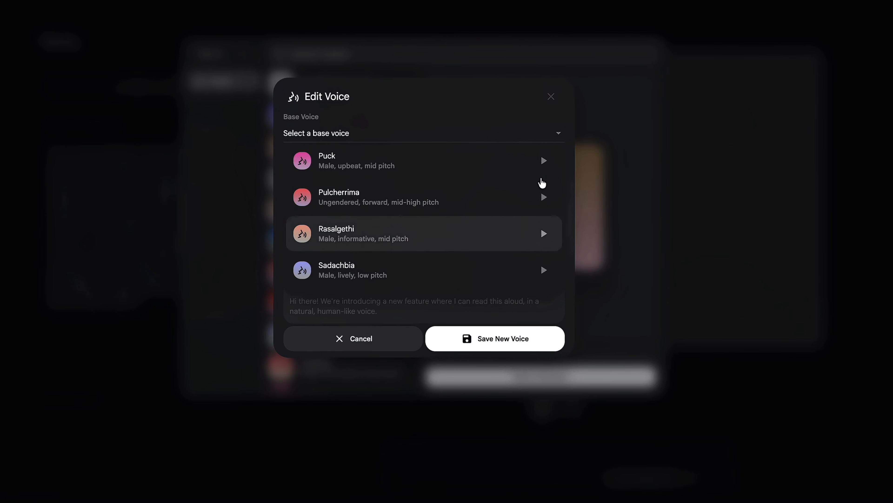
left_click(544, 165)
key("BackSpace")
key("BackSpace")
key("BackSpace")
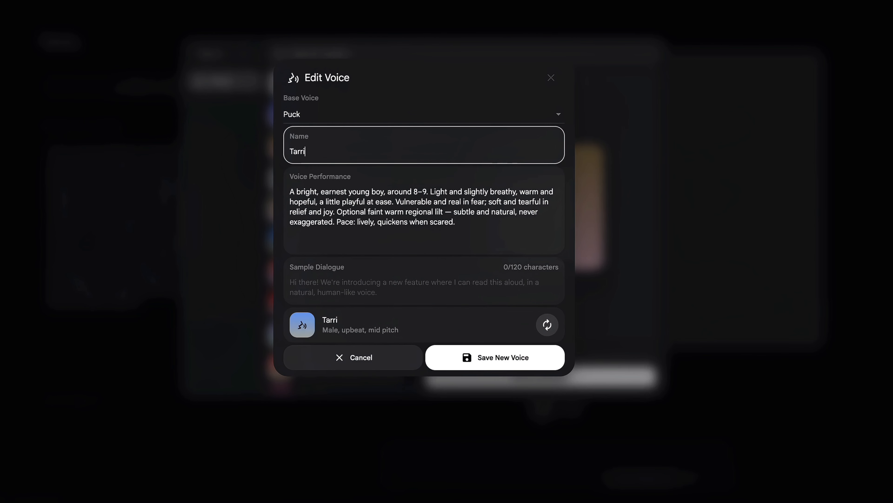
Name the voice 'Tariq voice' and generate and play a test sample
type("iq voice")
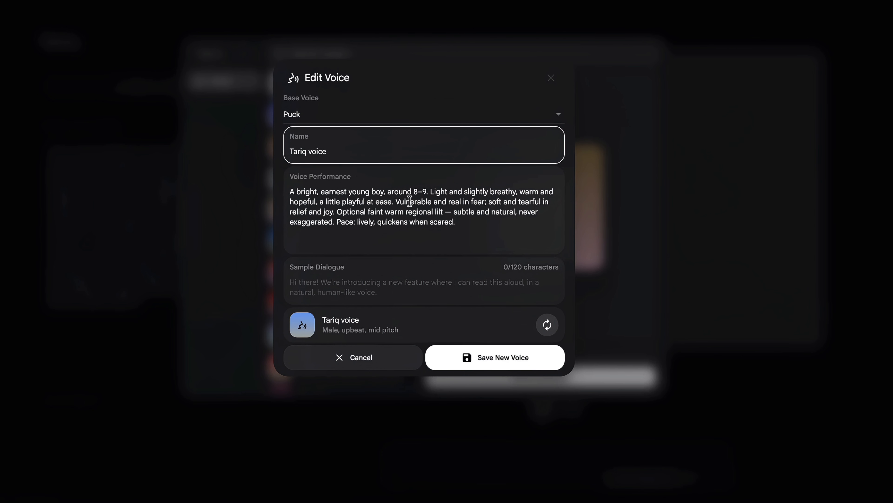
left_click(547, 325)
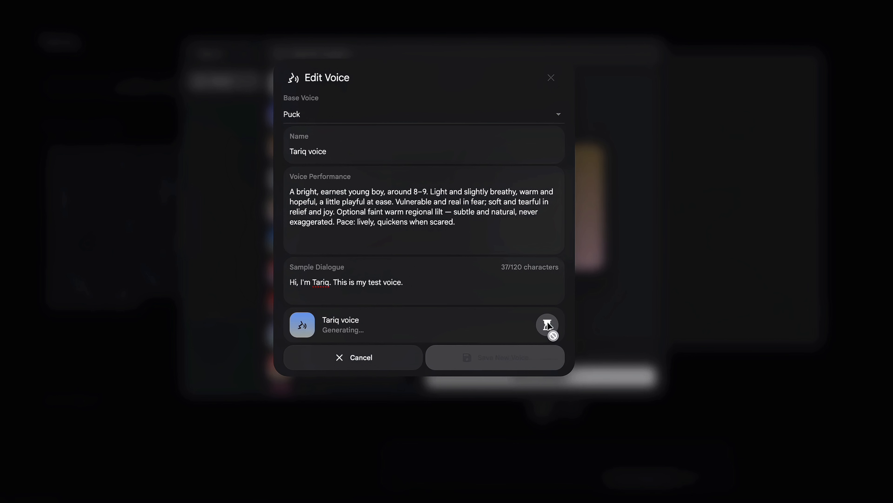
left_click(517, 328)
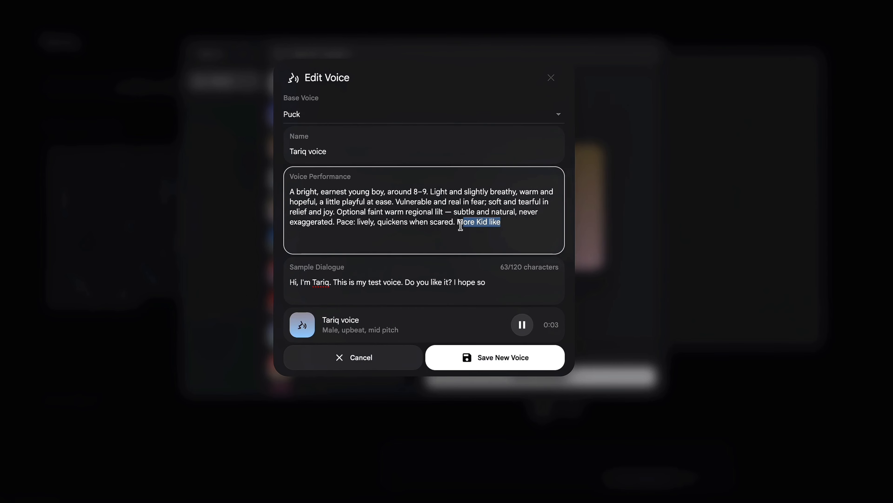
Drop the 'More Kid like' note, end the dialogue with a period, regenerate, and save the voice
key("BackSpace")
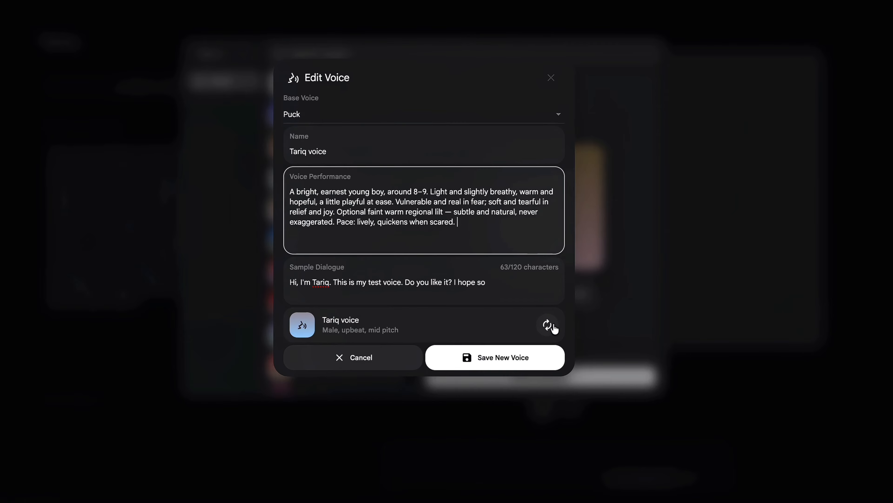
left_click(548, 324)
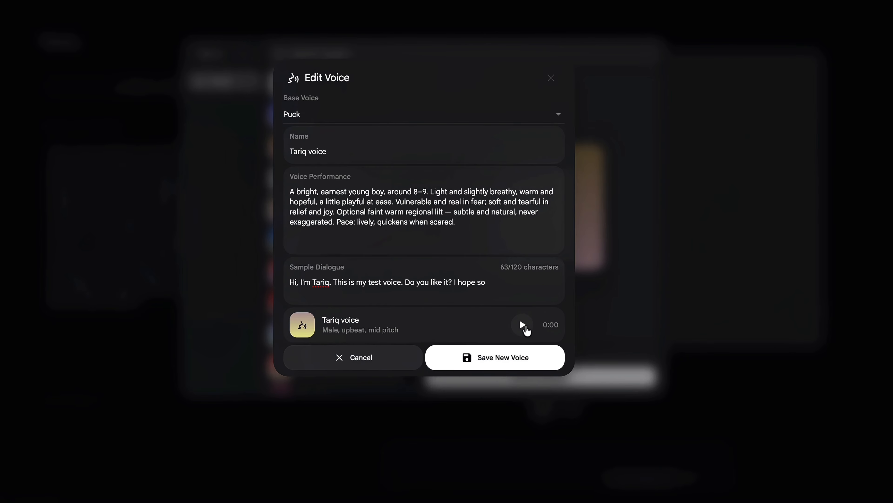
left_click(516, 288)
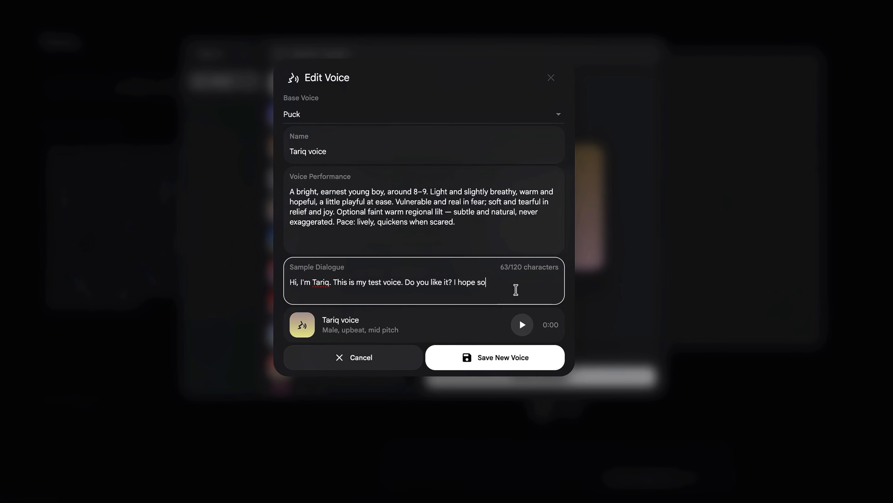
type(".")
left_click(549, 327)
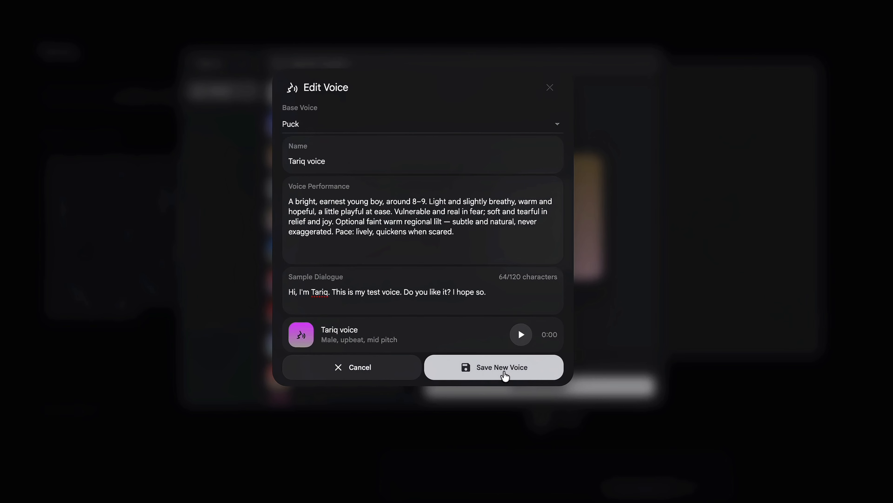
left_click(505, 375)
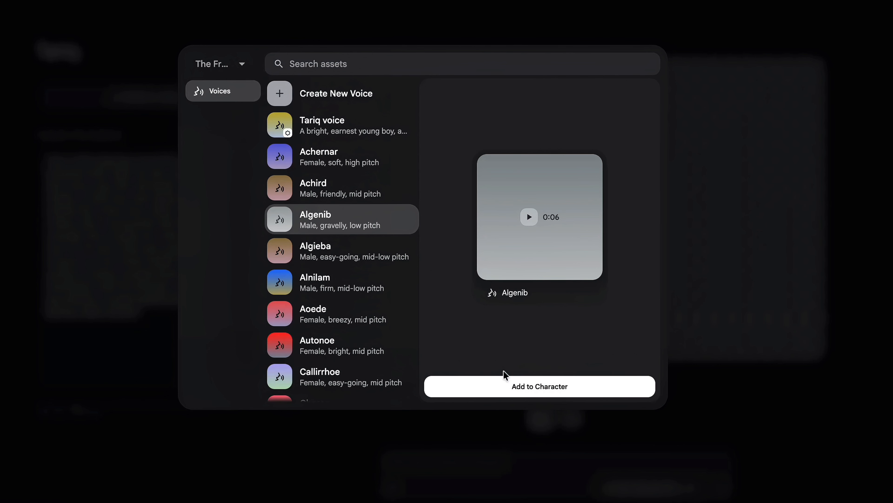
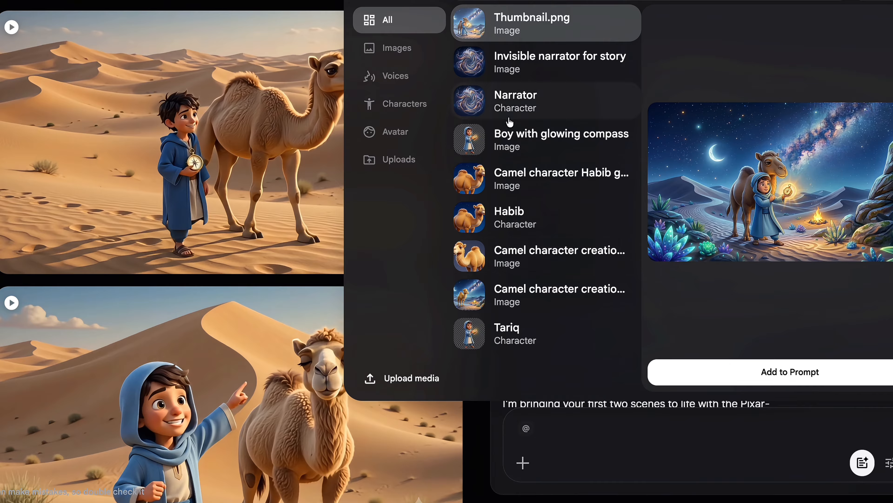
Add the Narrator, Habib and Tariq characters to the prompt as @ references
left_click(512, 114)
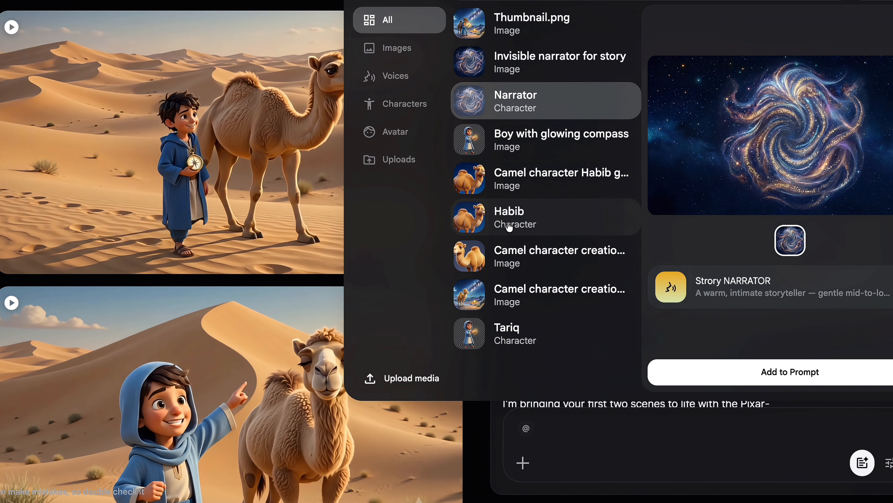
double_click(523, 99)
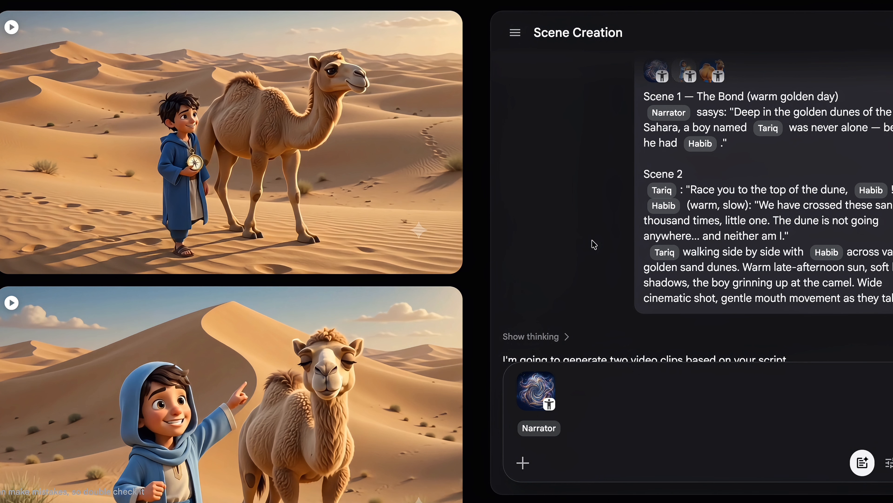
type("@")
left_click(523, 219)
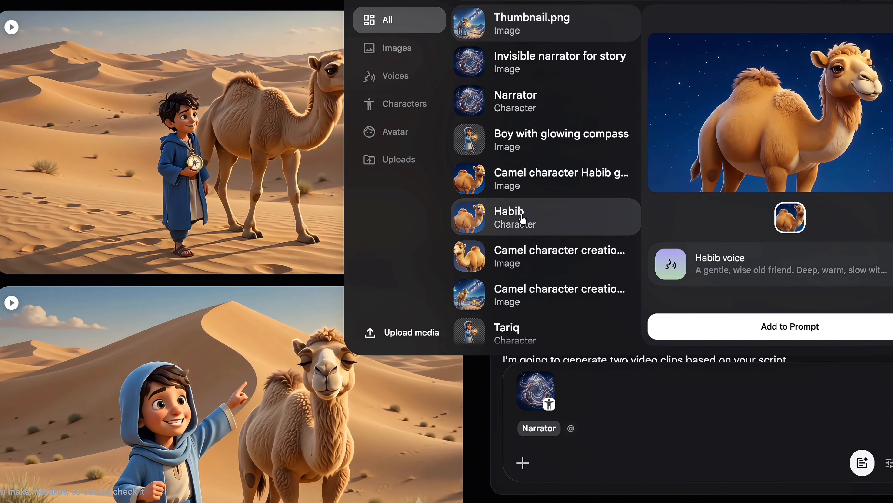
left_click(768, 327)
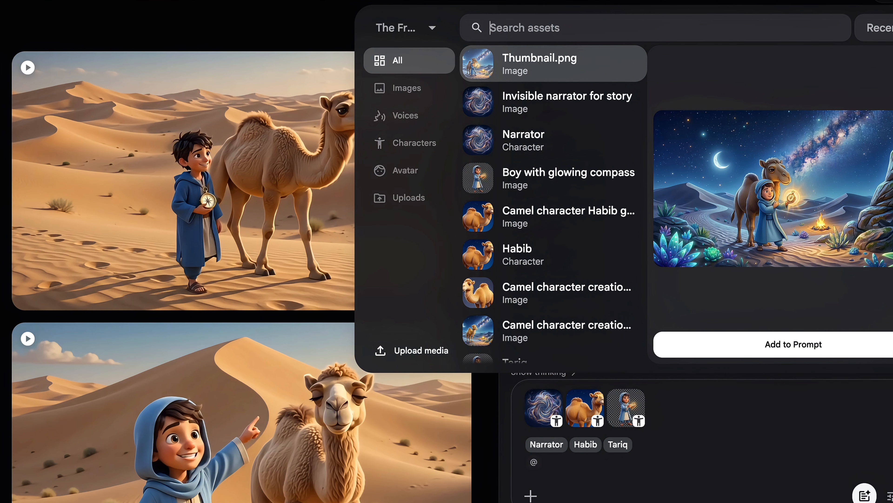
type("Ta")
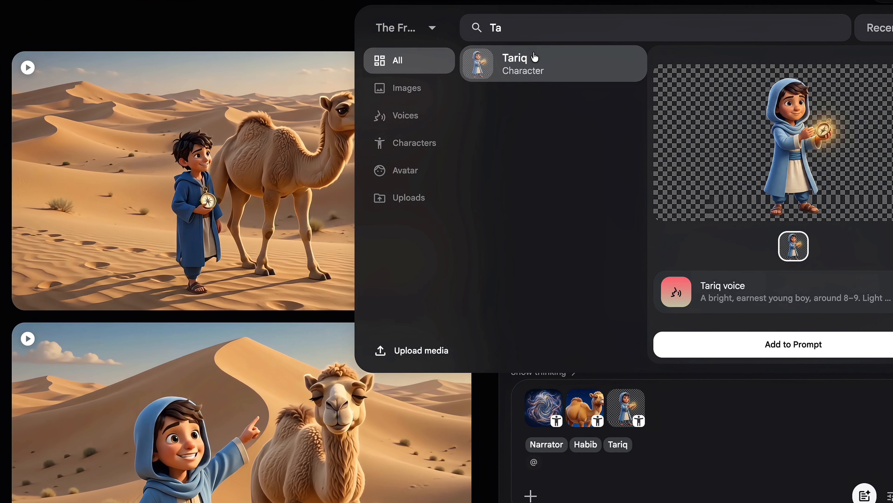
left_click(535, 58)
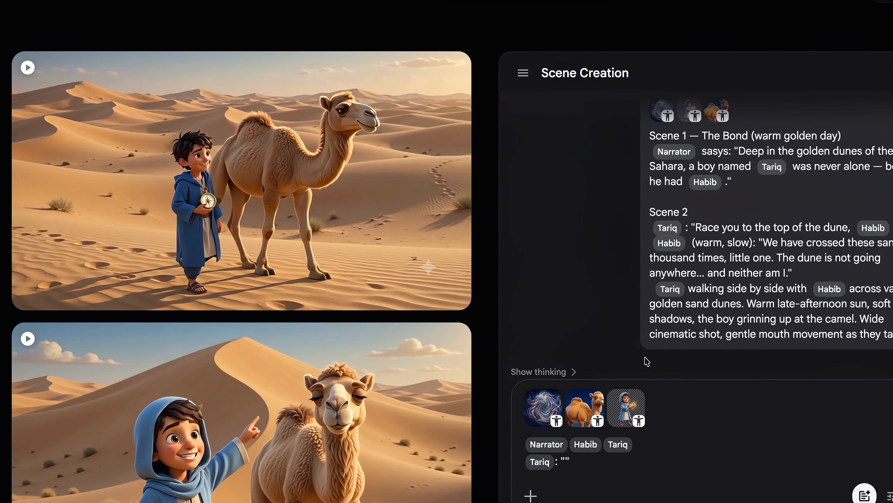
Paste Tariq's Scene 2 dune-race line into the prompt's quotes and submit it
left_click_drag(696, 227, 892, 227)
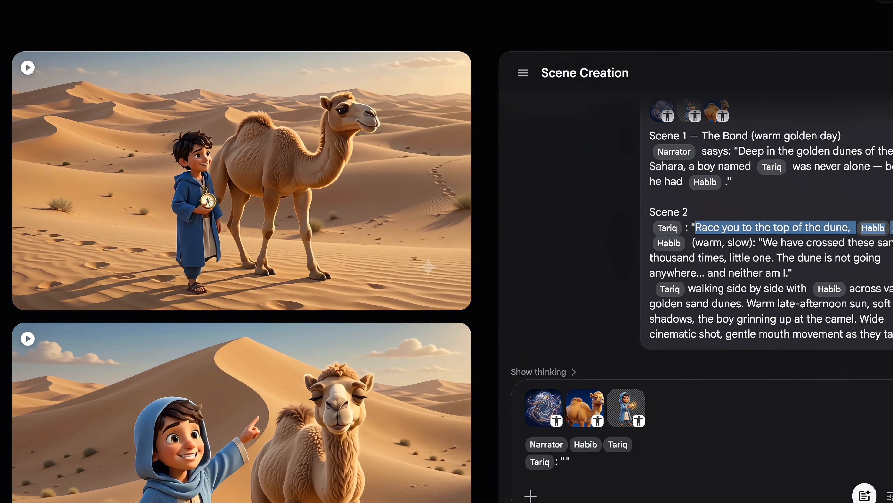
left_click(565, 462)
type("Race you to the top of the dune,  Habib !")
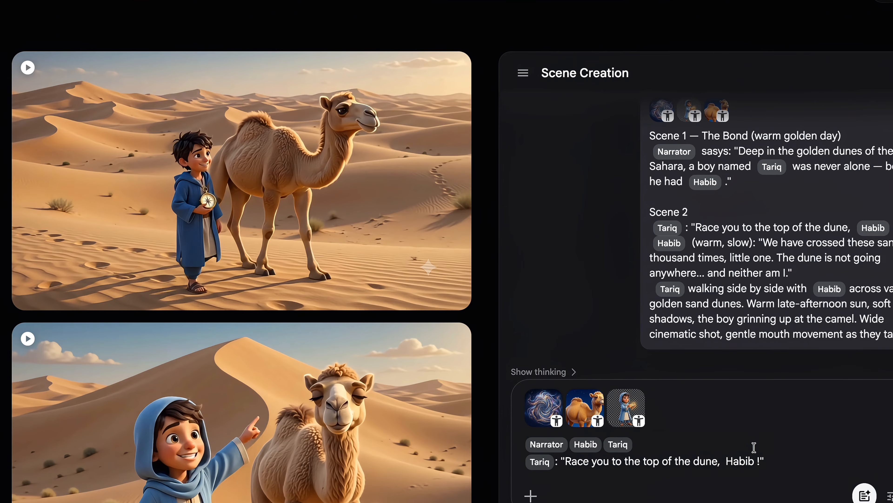
left_click_drag(781, 460, 530, 395)
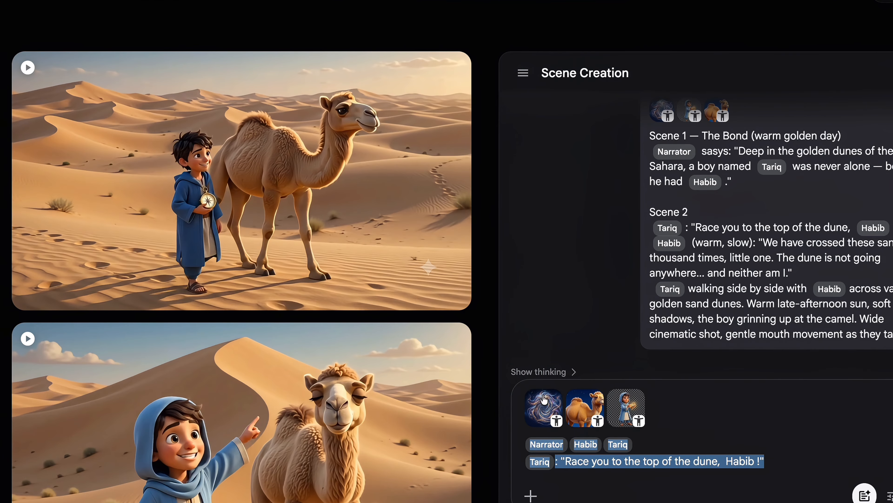
left_click(785, 456)
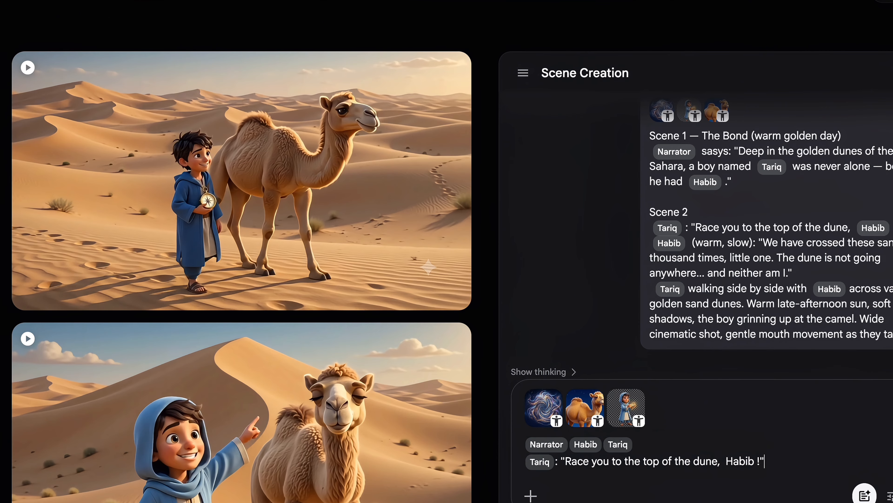
key("Return")
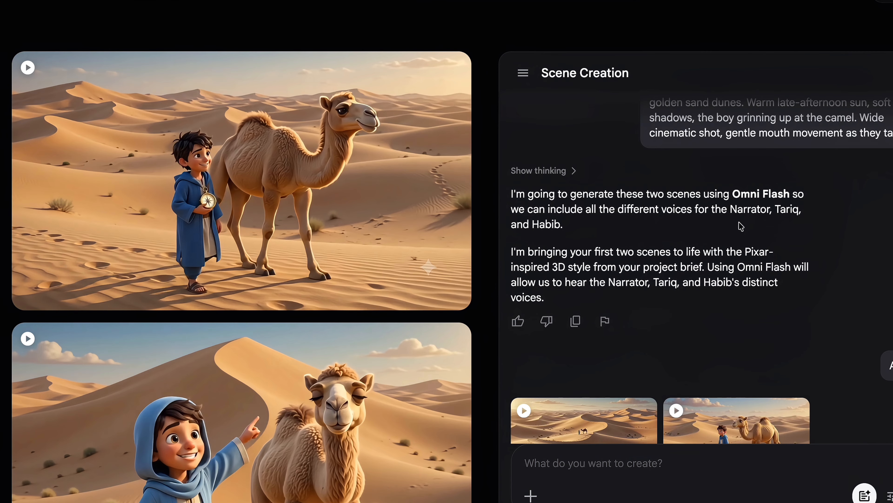
Widen the gallery to two columns, browse the clips, and open 'Boy hugs camel reunion'
left_click_drag(499, 192, 611, 190)
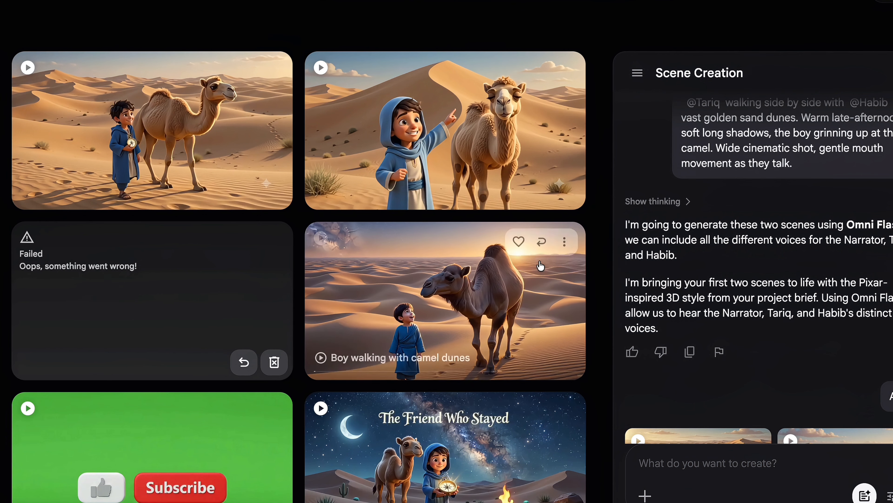
scroll(541, 265, "down", 15)
scroll(540, 266, "down", 20)
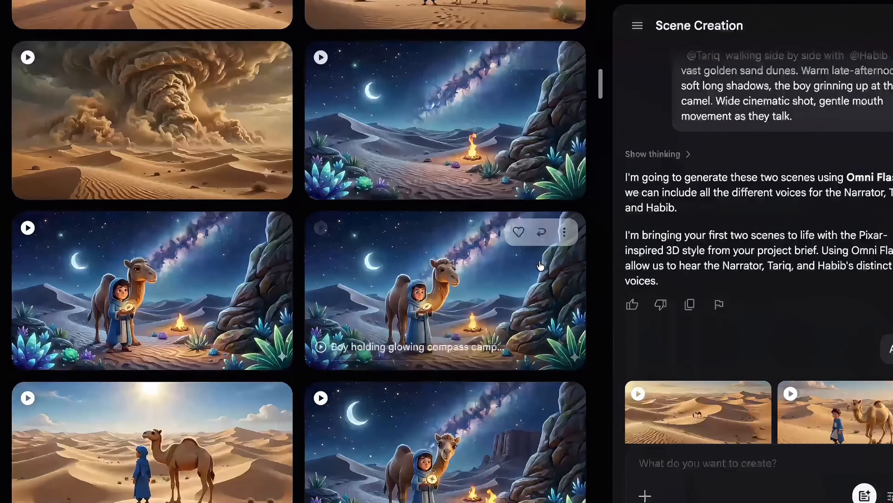
scroll(541, 266, "down", 15)
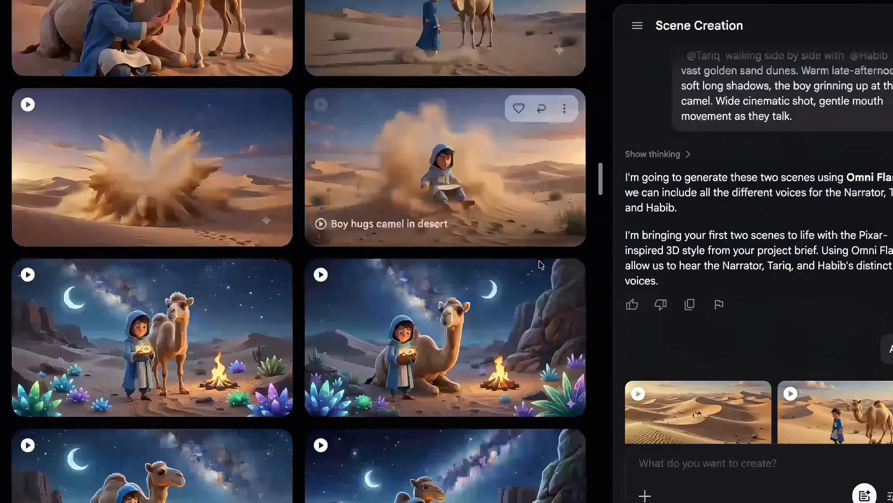
scroll(756, 271, "up", 8)
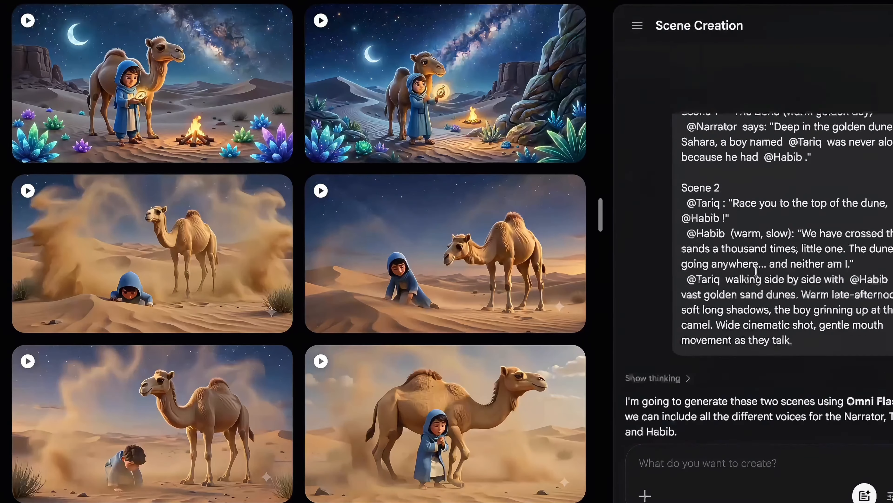
scroll(467, 332, "down", 3)
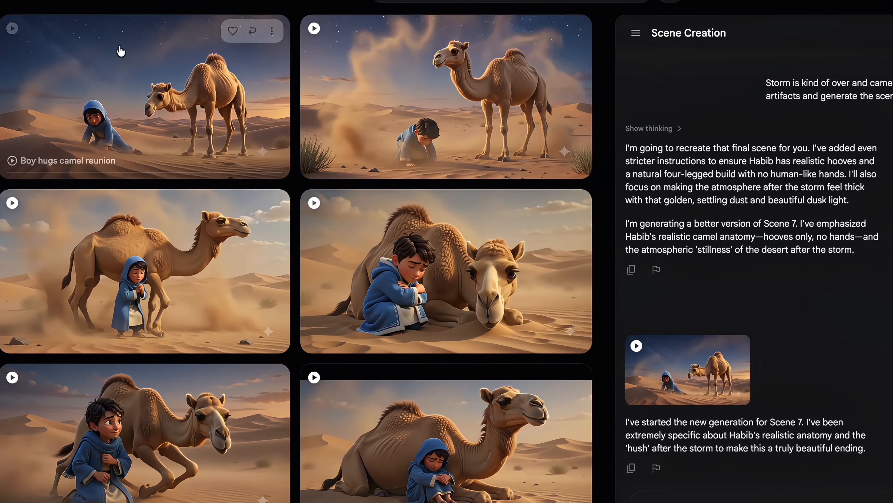
left_click(12, 34)
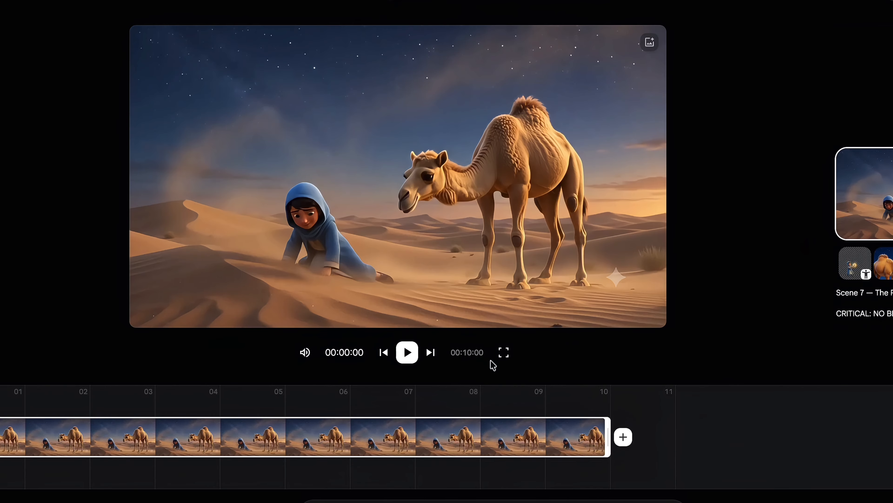
Play the 10-second Scene 7 boy-and-camel reunion clip in the editor
left_click(407, 352)
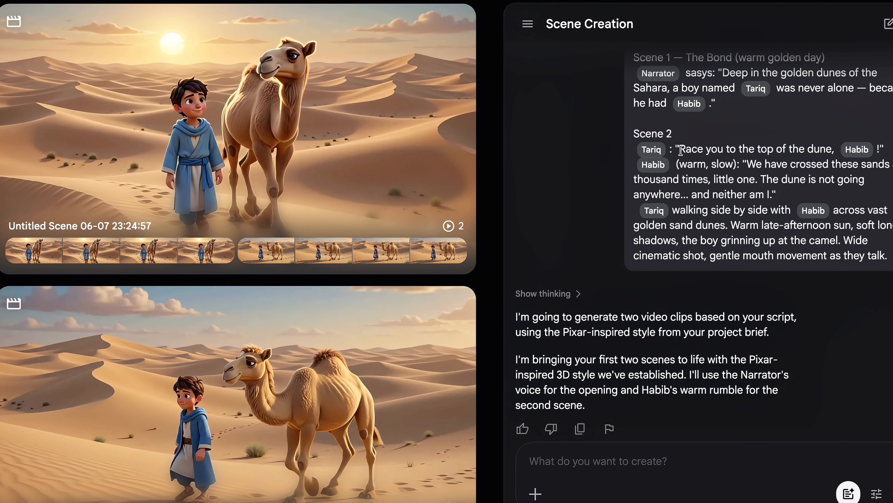
Scroll to the 'Boy and camel face sandstorm' clip and its Scene 3 prompt
scroll(680, 151, "up", 2)
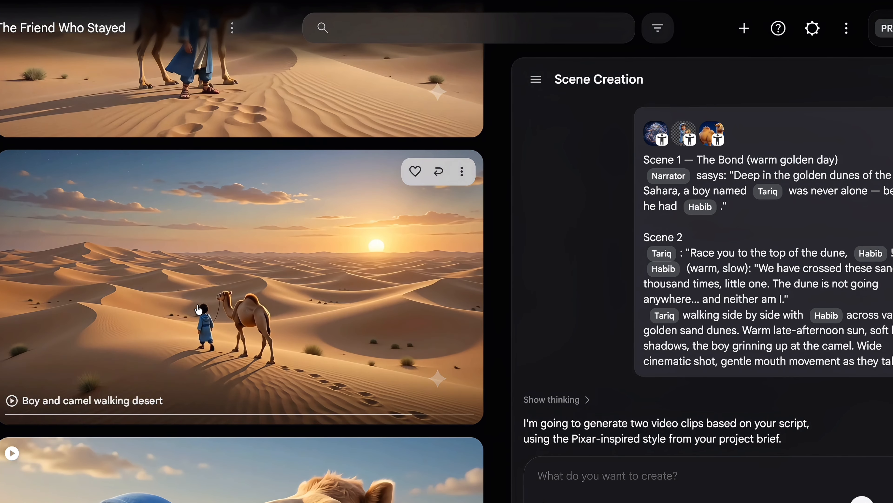
scroll(224, 261, "down", 8)
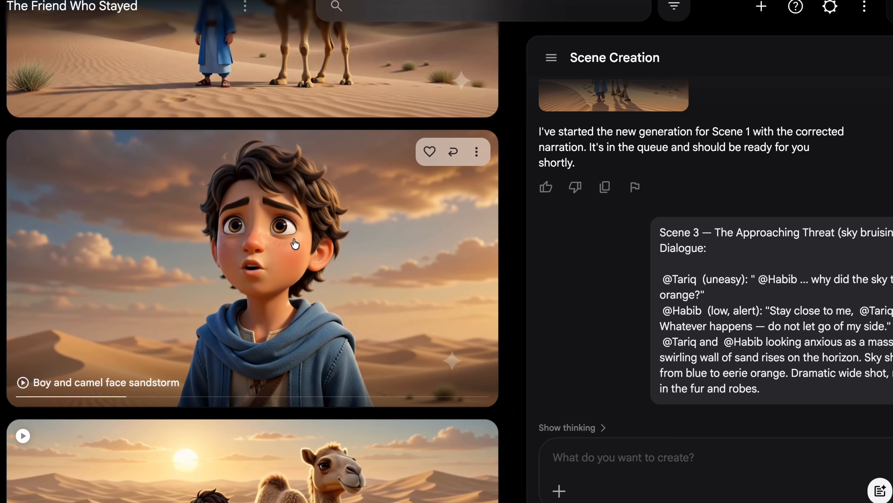
scroll(295, 243, "up", 1)
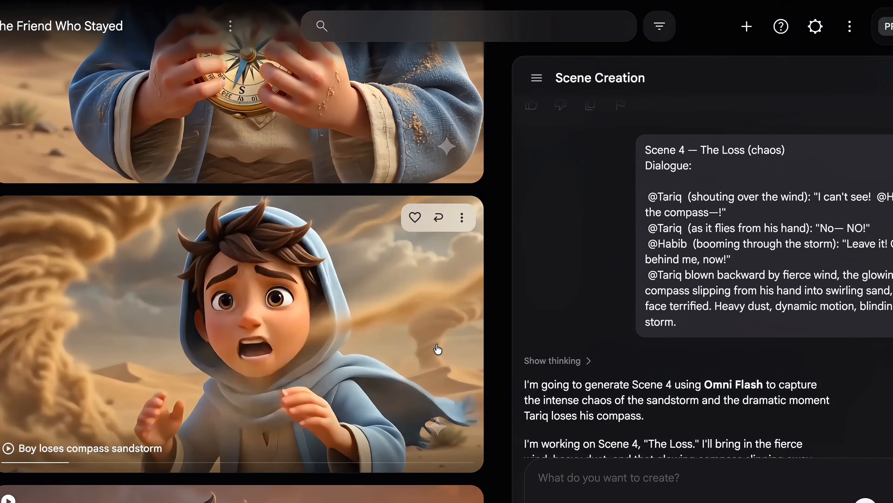
scroll(438, 349, "up", 2)
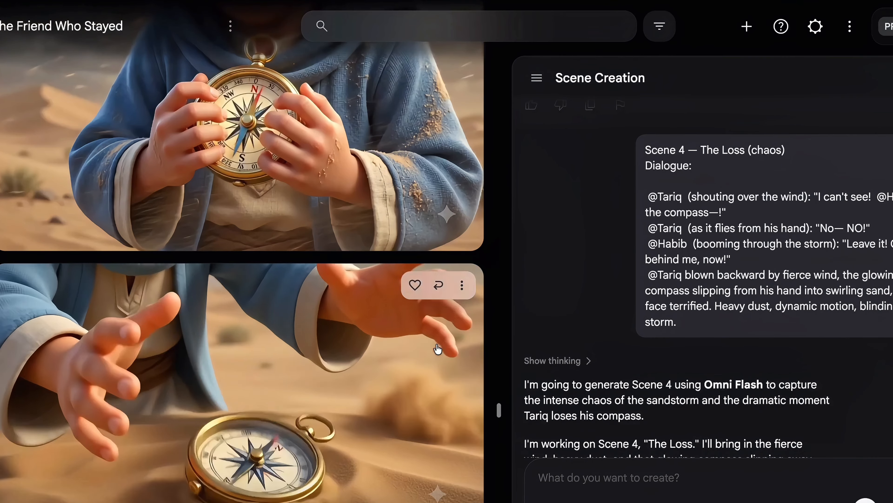
scroll(438, 350, "down", 3)
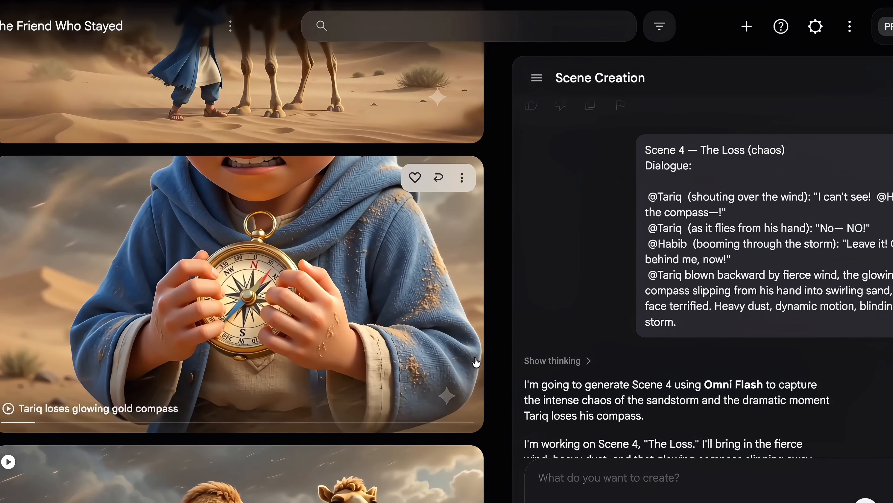
scroll(475, 362, "up", 6)
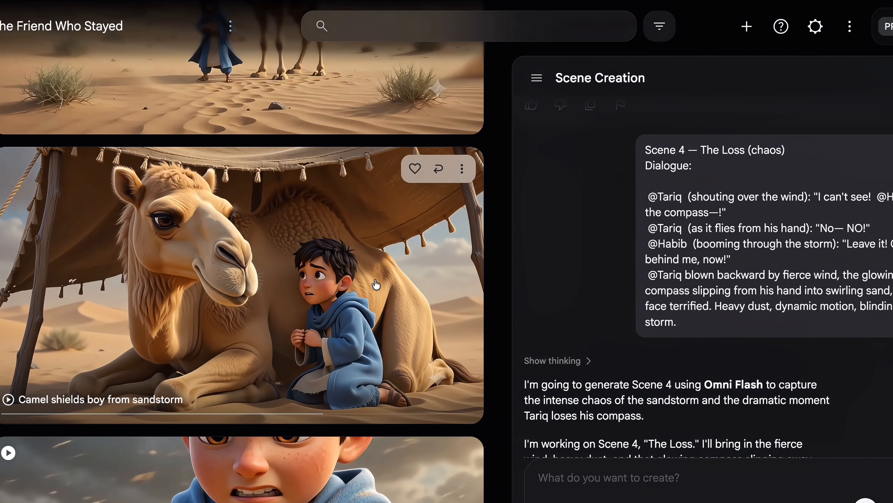
scroll(376, 284, "up", 5)
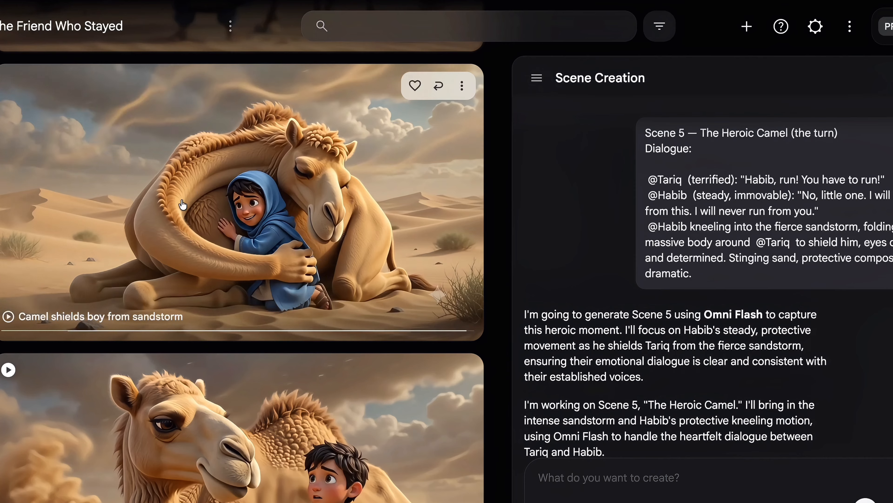
scroll(283, 272, "up", 2)
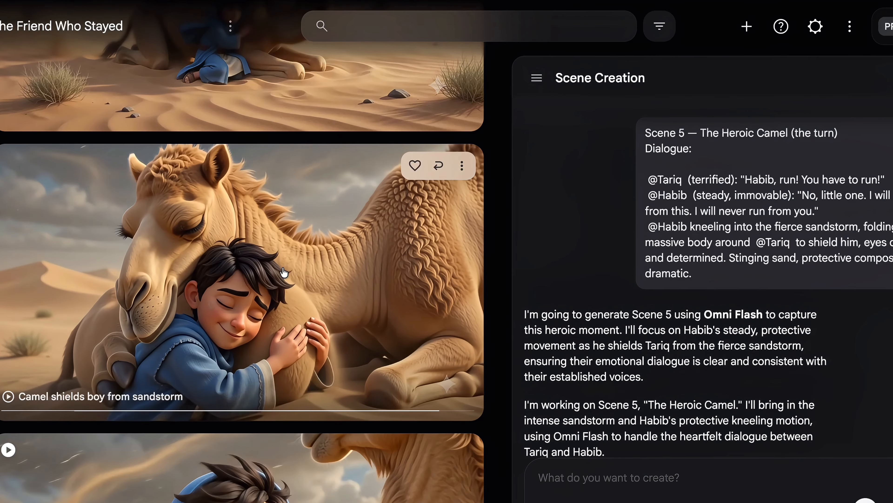
scroll(284, 272, "up", 7)
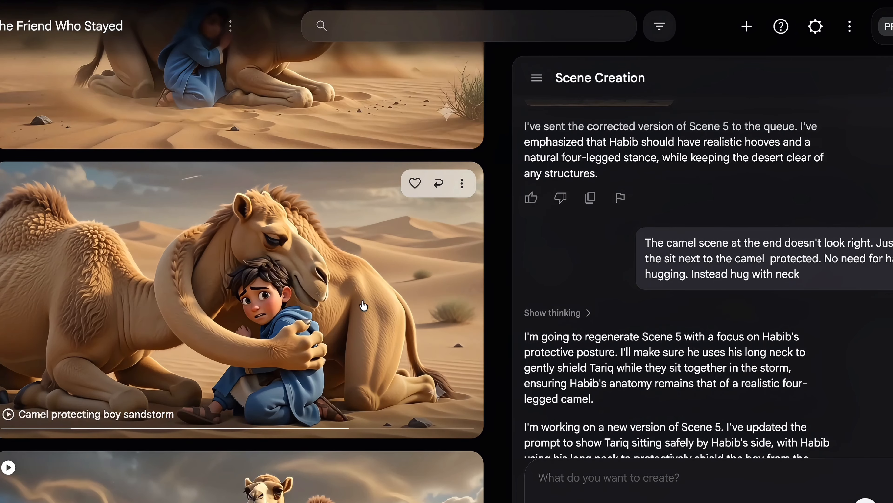
scroll(363, 306, "up", 1)
scroll(292, 225, "down", 4)
scroll(290, 222, "up", 4)
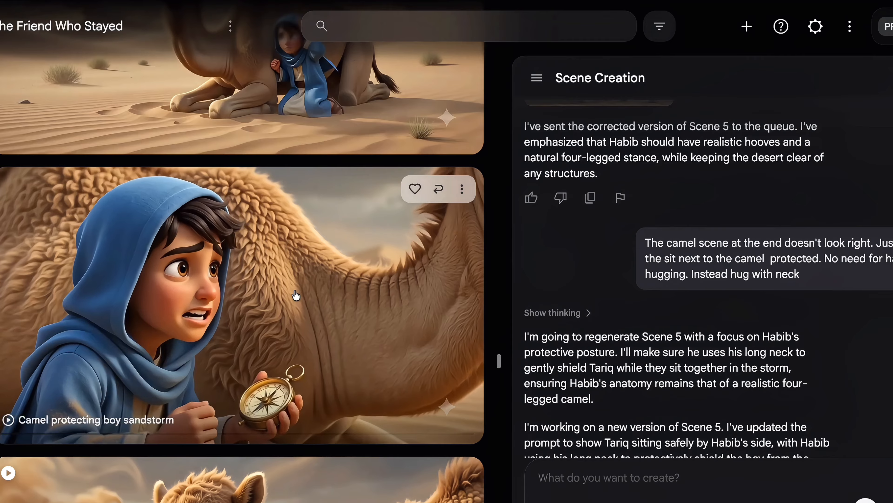
scroll(295, 295, "up", 3)
scroll(296, 295, "down", 4)
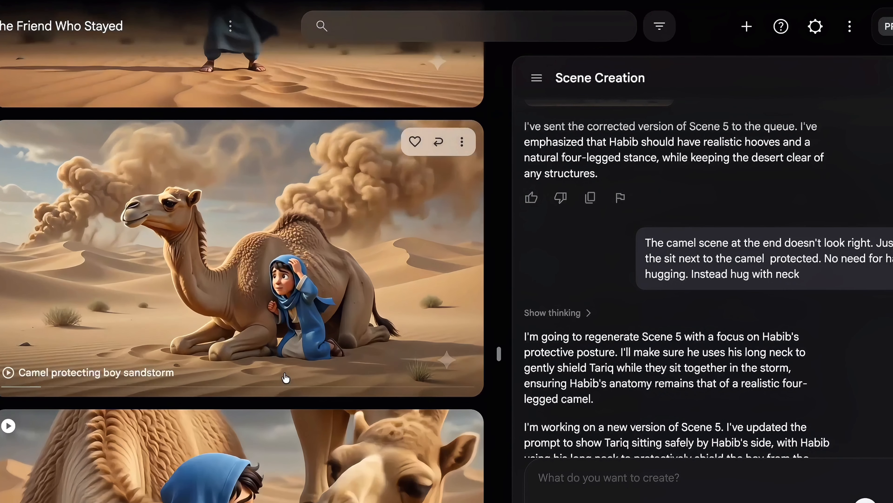
scroll(296, 295, "down", 5)
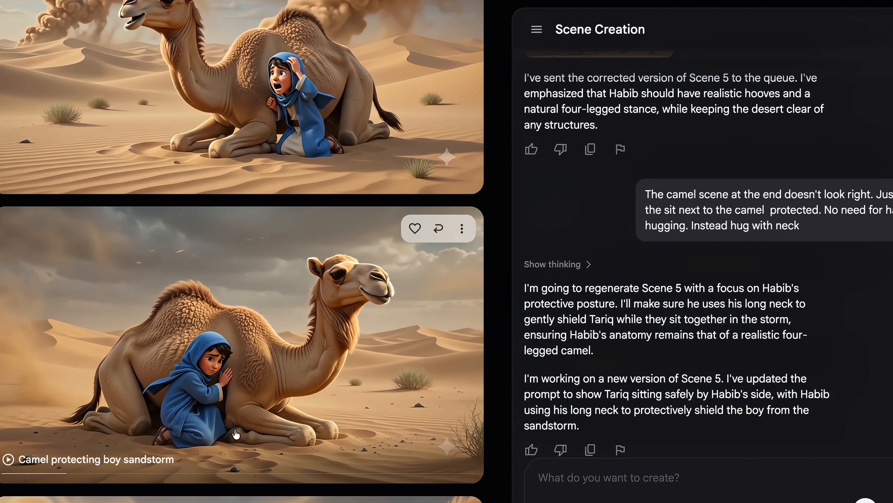
scroll(236, 434, "up", 3)
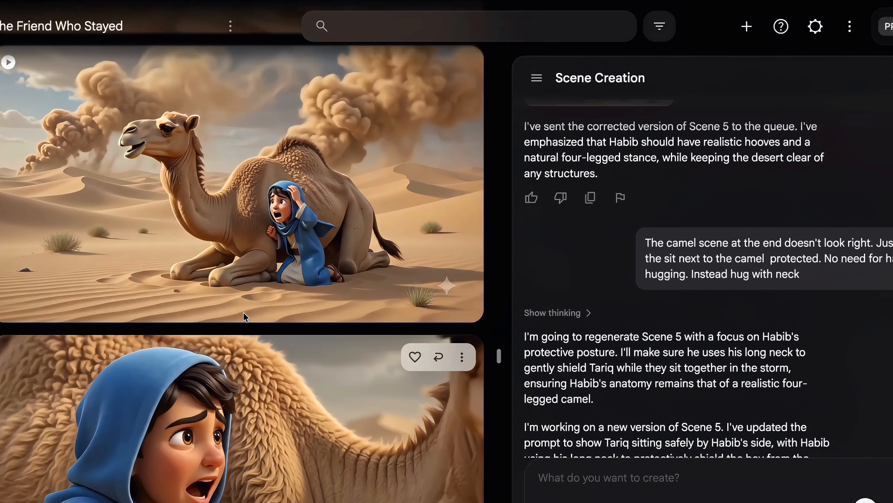
scroll(257, 289, "up", 3)
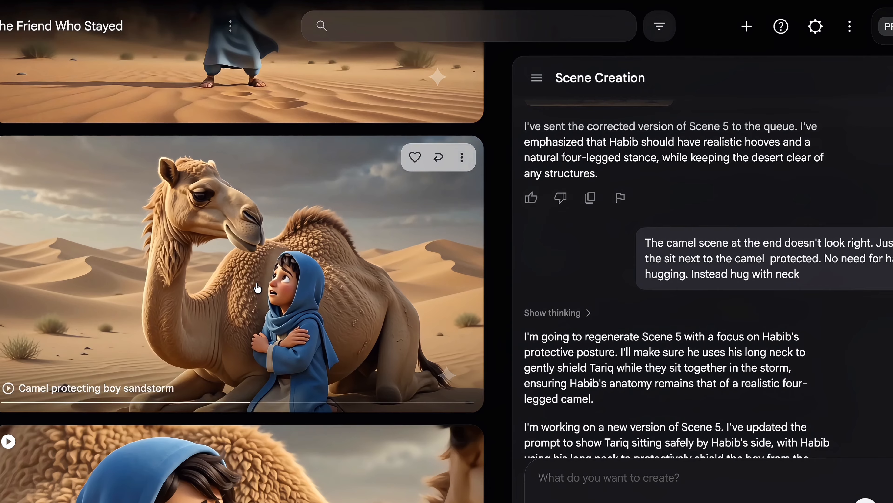
scroll(258, 287, "up", 5)
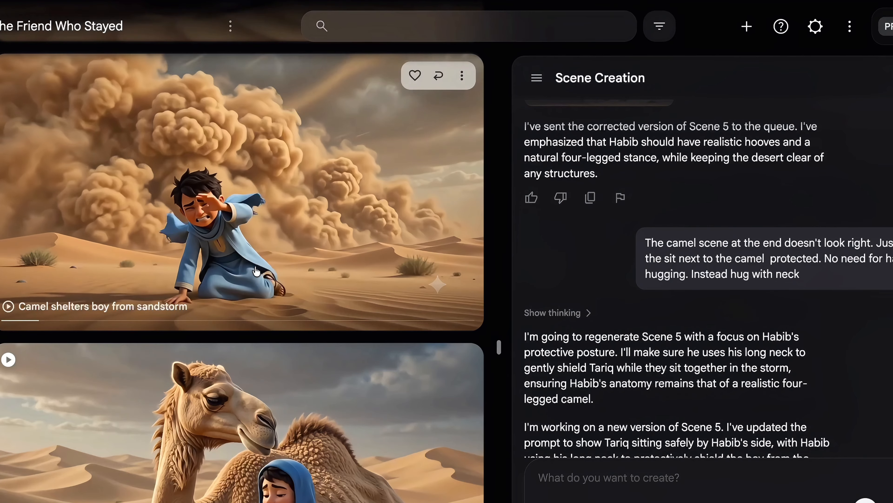
scroll(259, 274, "down", 6)
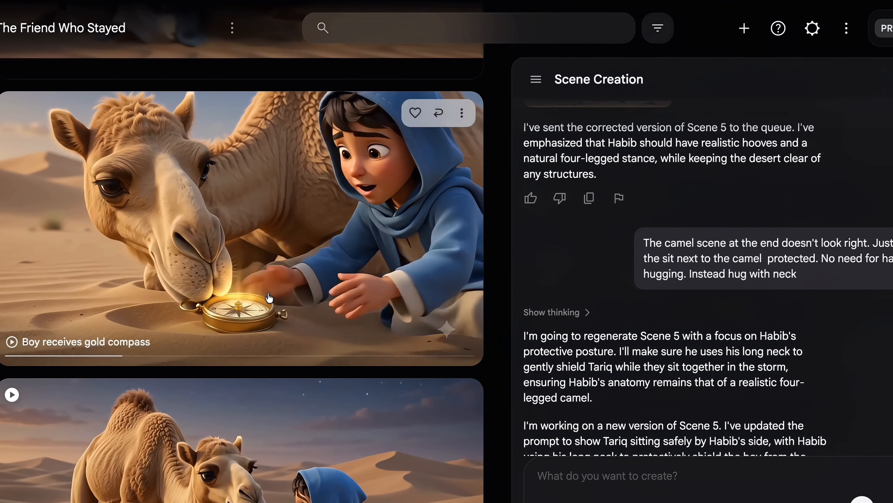
scroll(270, 298, "up", 2)
scroll(269, 310, "down", 10)
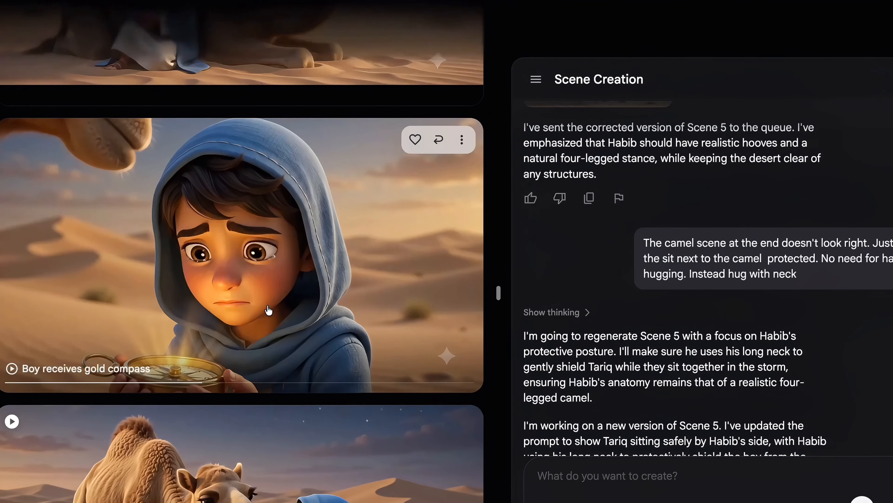
scroll(268, 310, "down", 2)
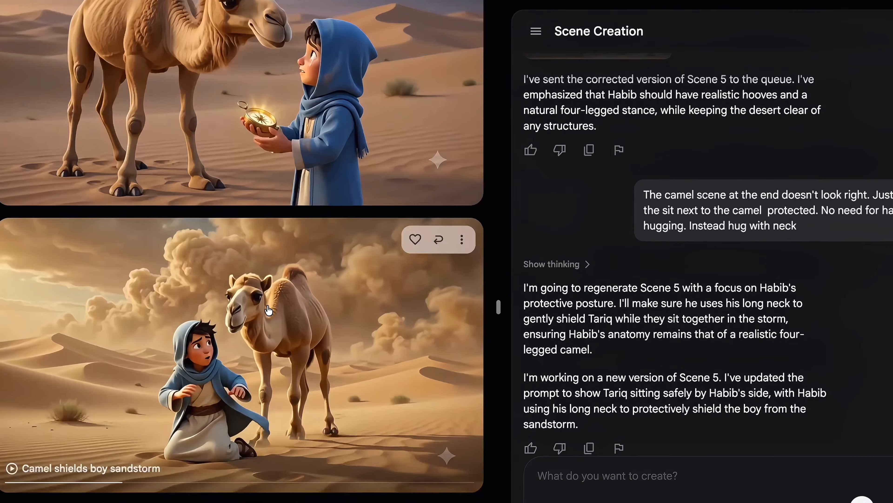
scroll(269, 310, "up", 5)
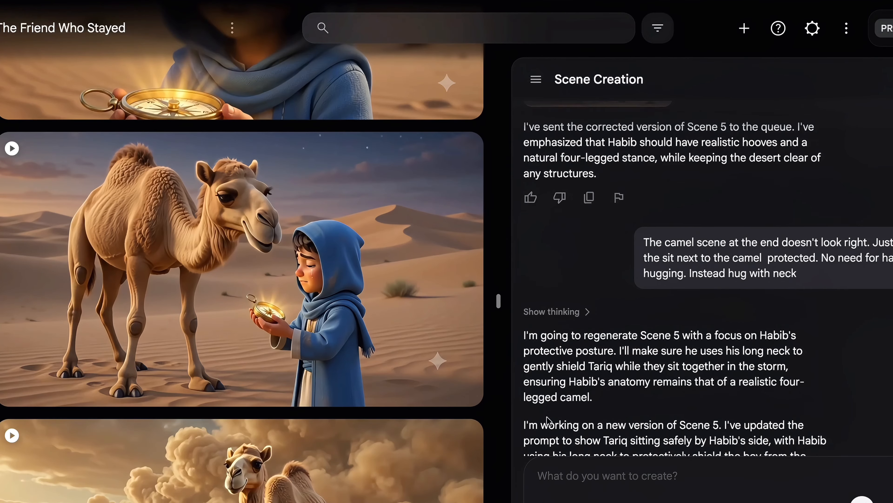
scroll(544, 419, "down", 6)
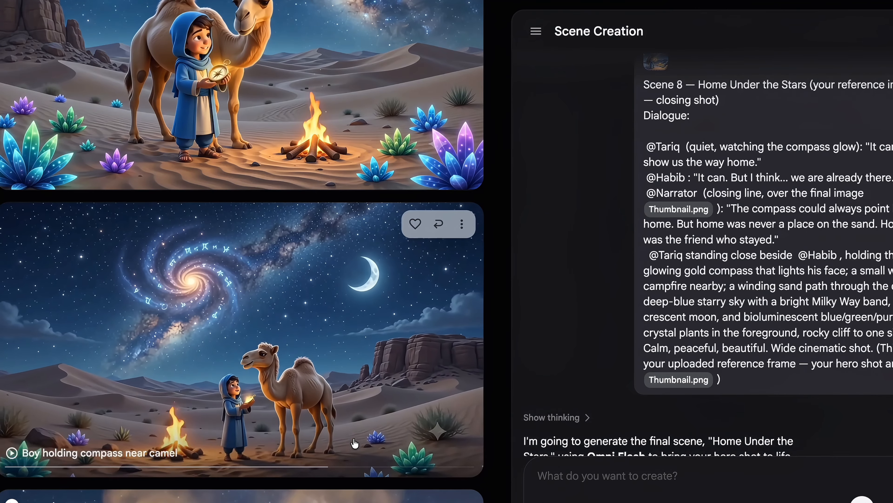
Scroll the clip gallery up to the 'Boy walking with camel' card
scroll(354, 444, "up", 1)
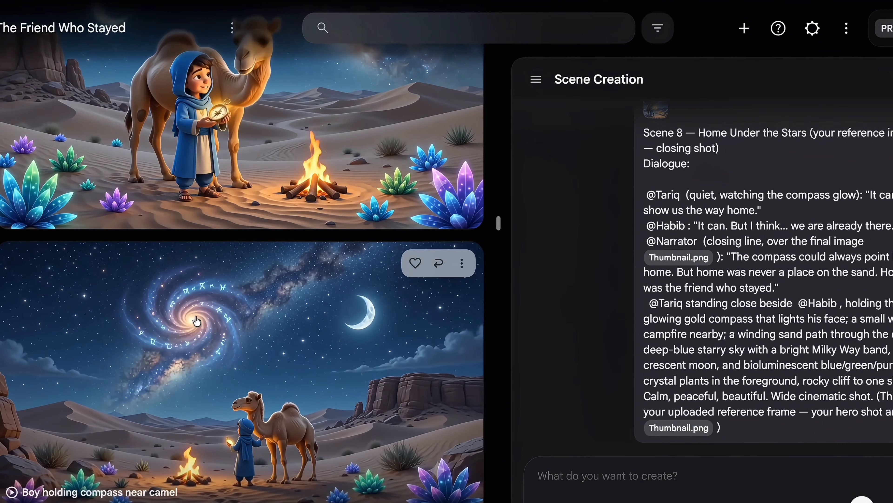
scroll(180, 339, "up", 5)
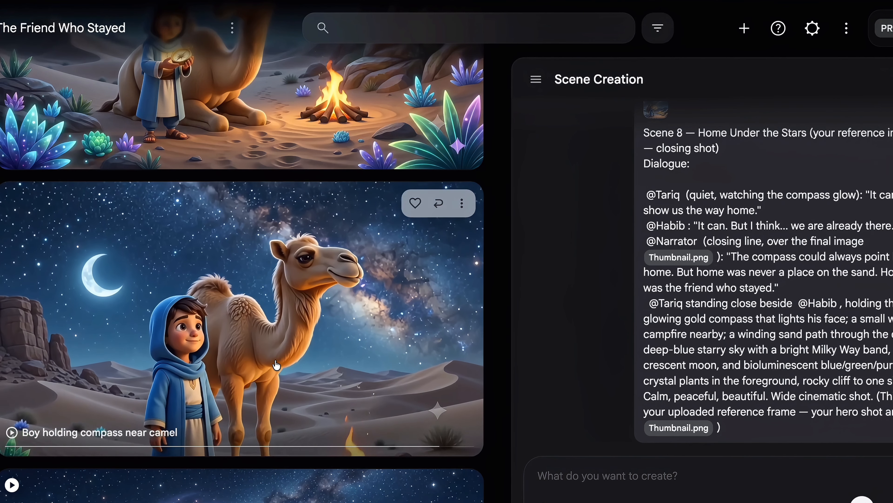
scroll(277, 365, "up", 6)
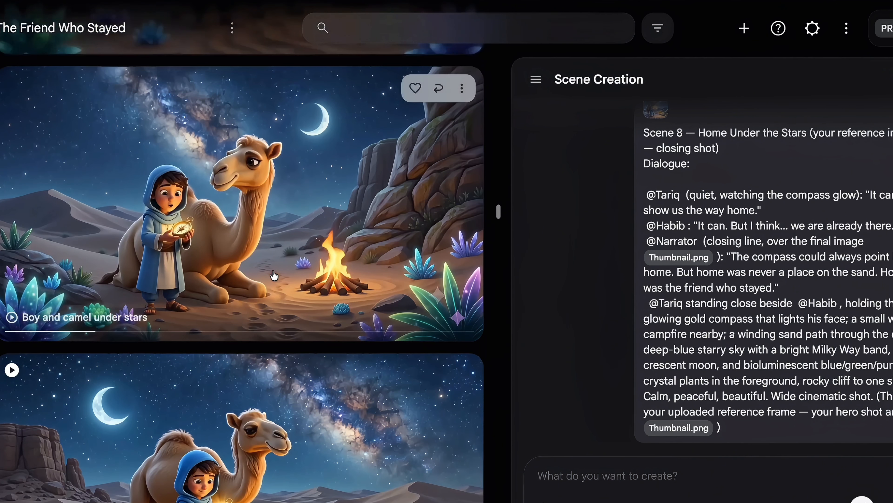
scroll(275, 283, "up", 2)
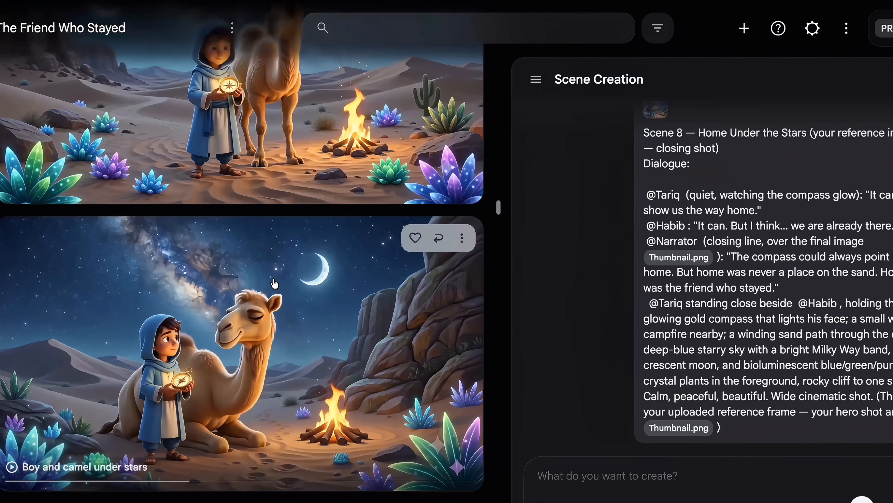
scroll(275, 283, "up", 4)
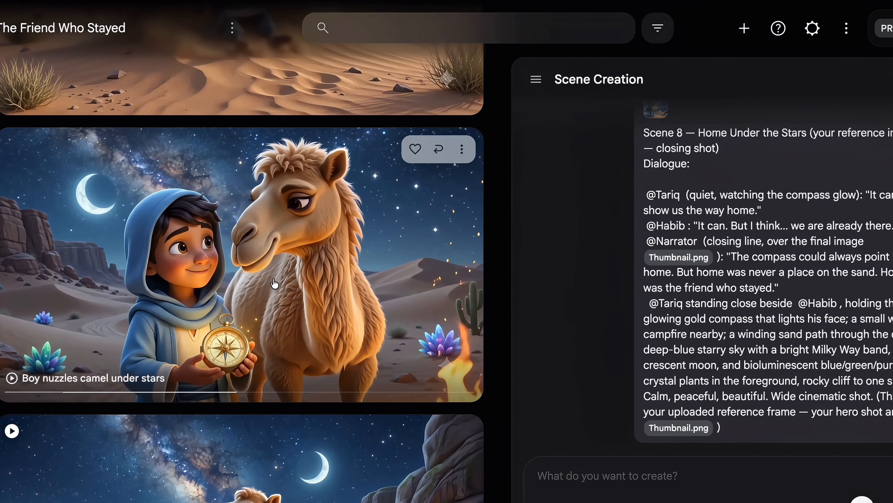
scroll(274, 283, "up", 1)
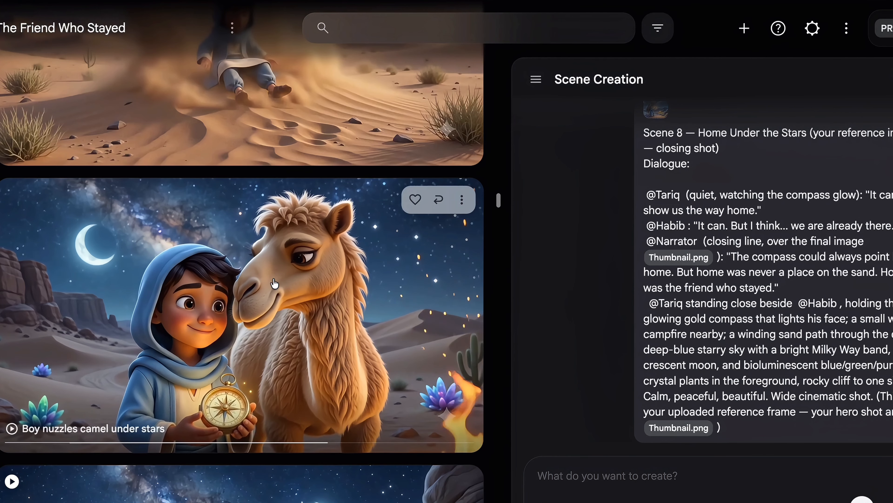
scroll(274, 282, "up", 4)
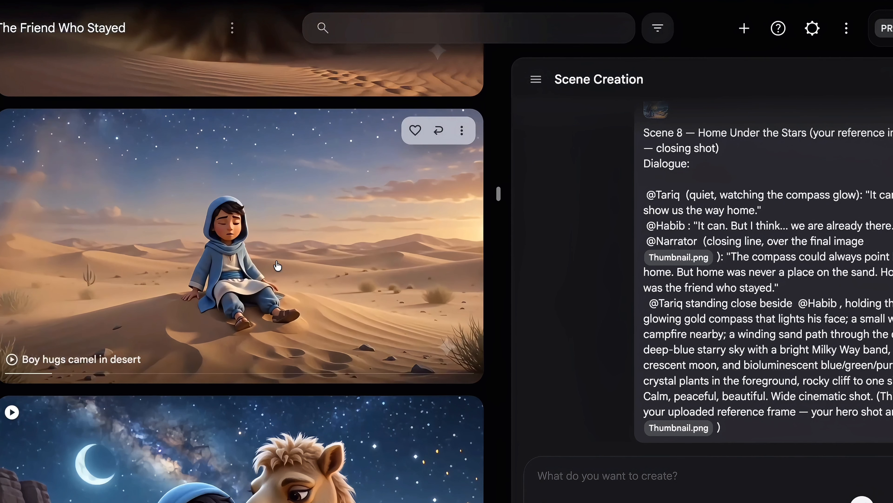
scroll(277, 265, "up", 3)
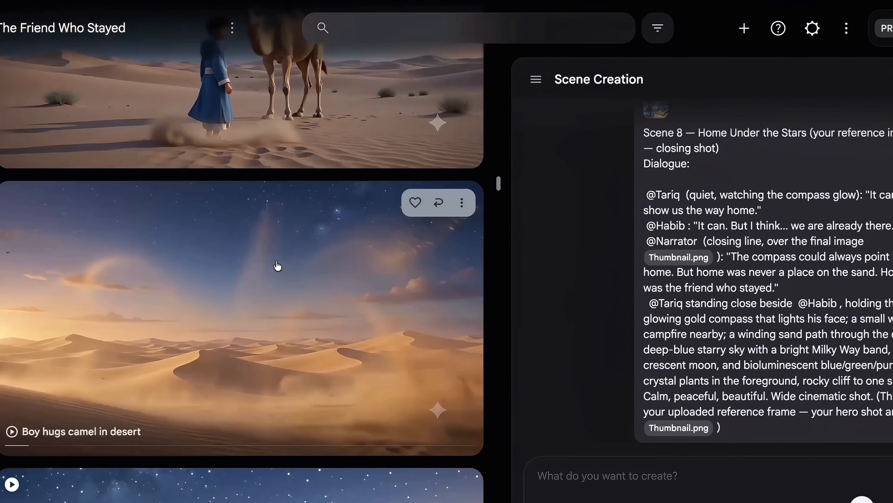
scroll(278, 266, "up", 3)
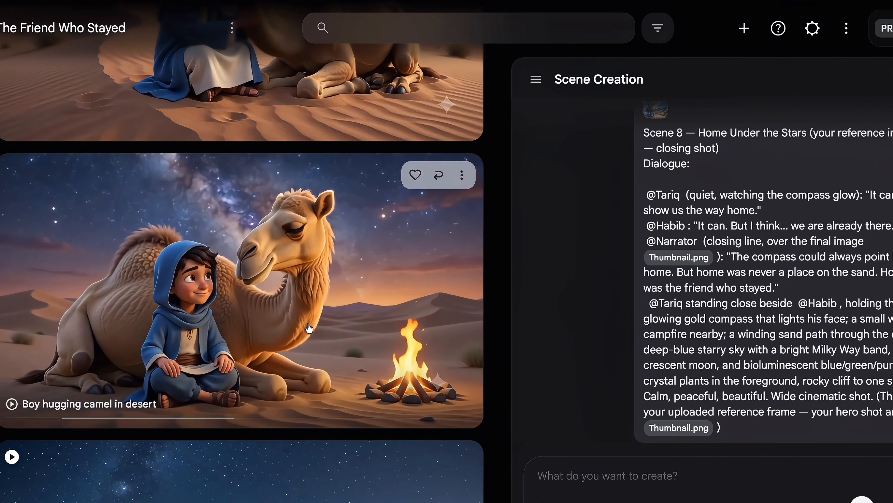
scroll(309, 328, "up", 5)
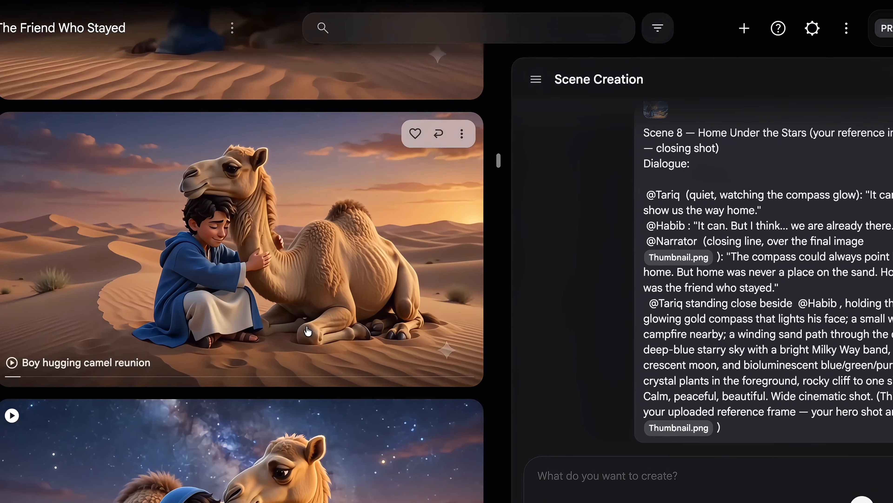
scroll(308, 331, "up", 5)
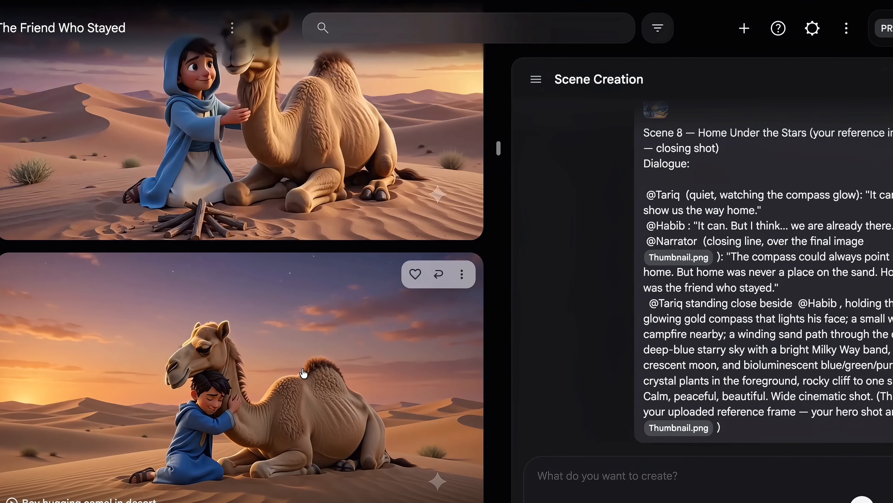
scroll(304, 373, "up", 10)
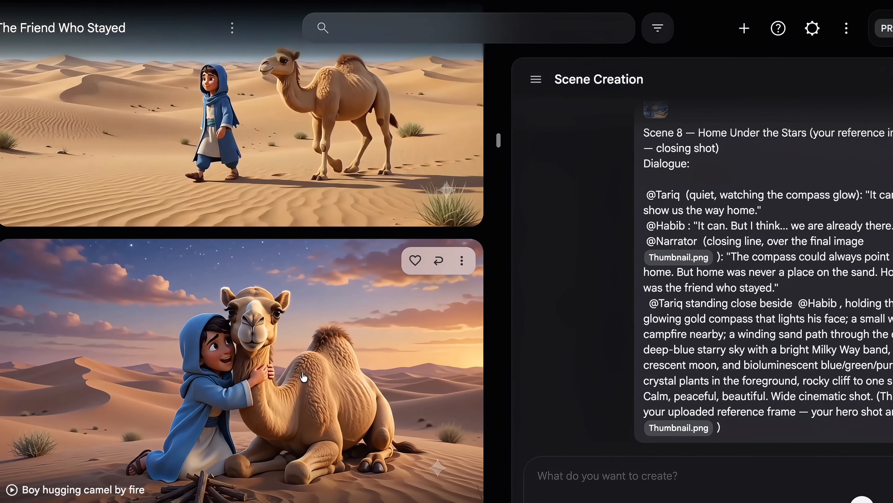
scroll(303, 373, "up", 3)
scroll(301, 352, "up", 4)
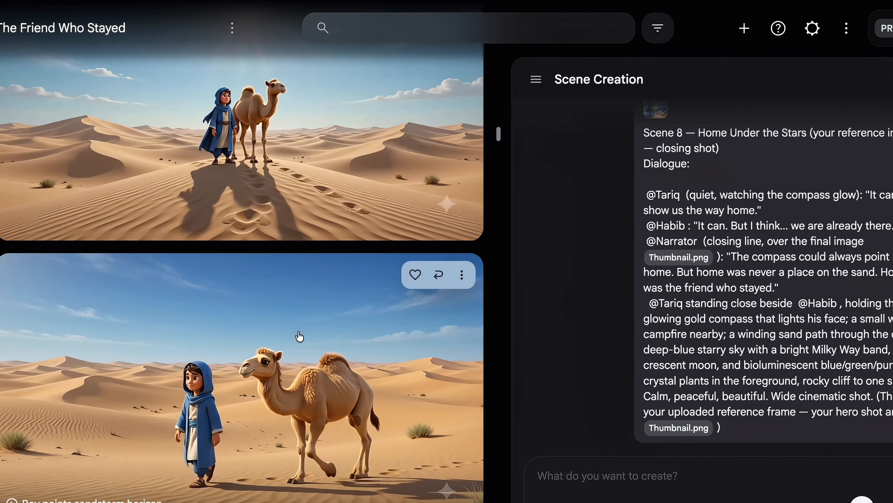
scroll(299, 338, "up", 5)
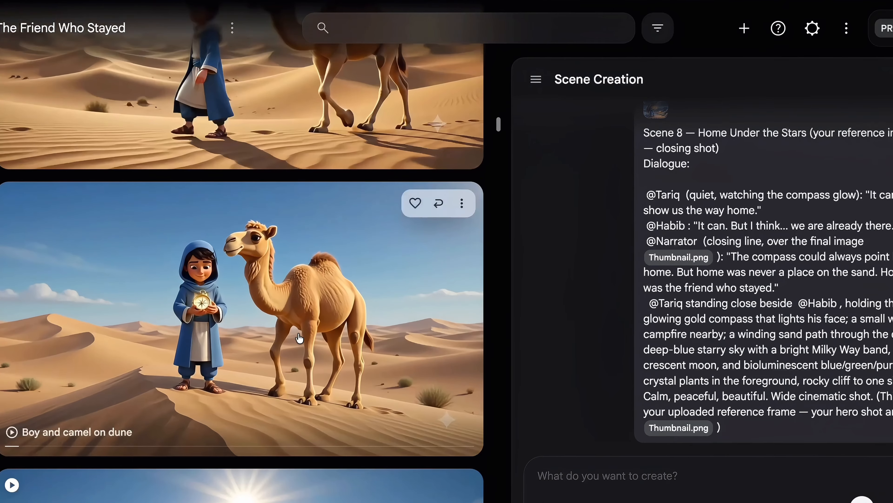
scroll(300, 338, "up", 5)
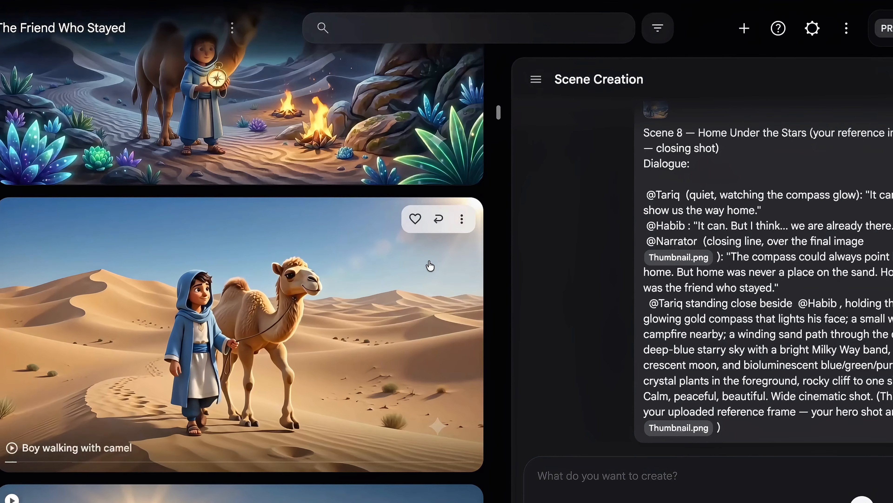
Open the 'Boy walking with camel' clip's options menu to download it
left_click(462, 219)
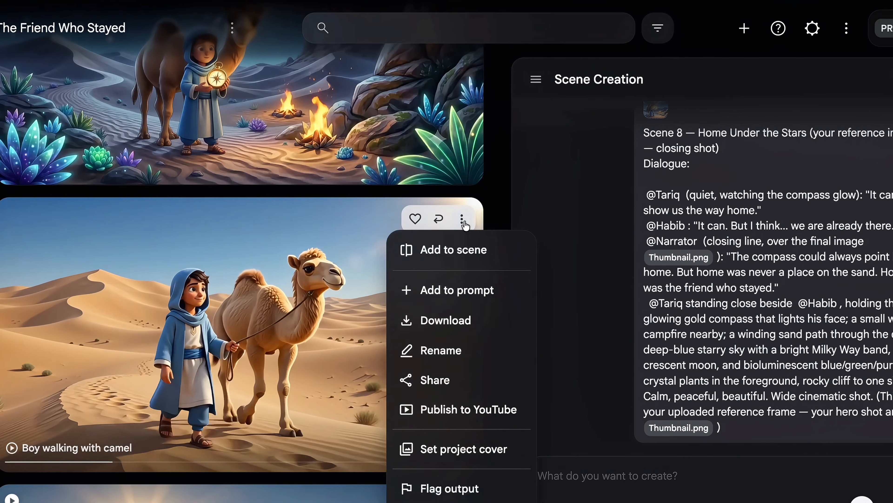
mouse_move(457, 326)
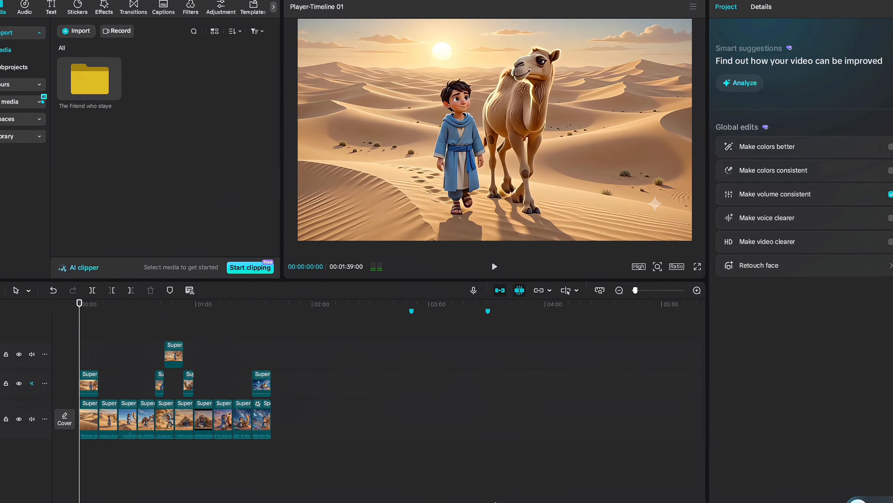
Play the story through to its 1:39 end, then select all main-track clips
left_click(494, 266)
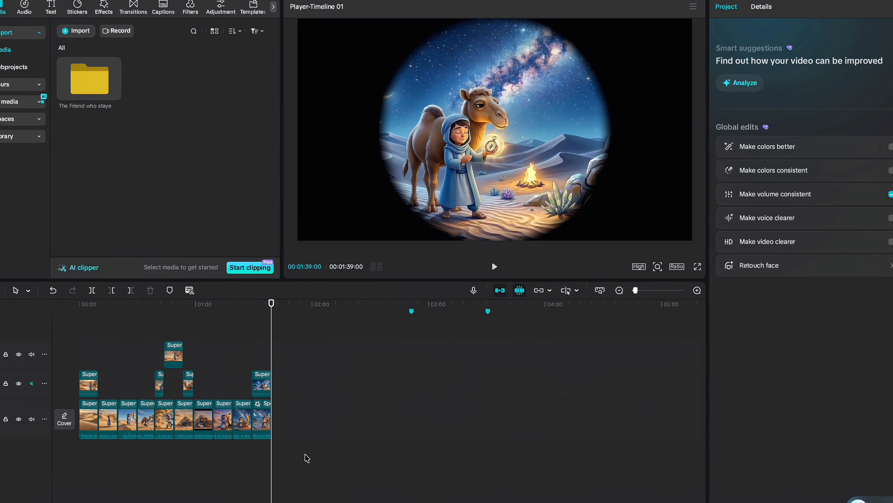
left_click_drag(321, 465, 94, 414)
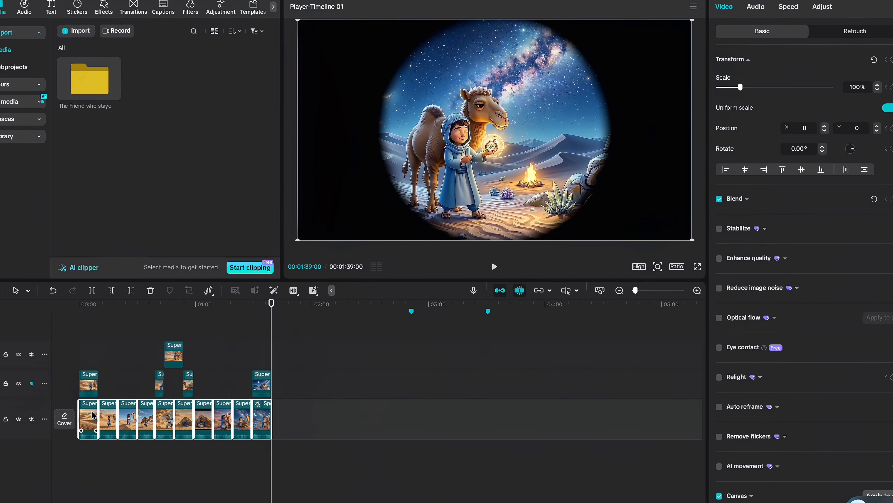
Apply Isolate voice > Keep vocal to the selected clips, replay, and jump to about 01:22
right_click(94, 415)
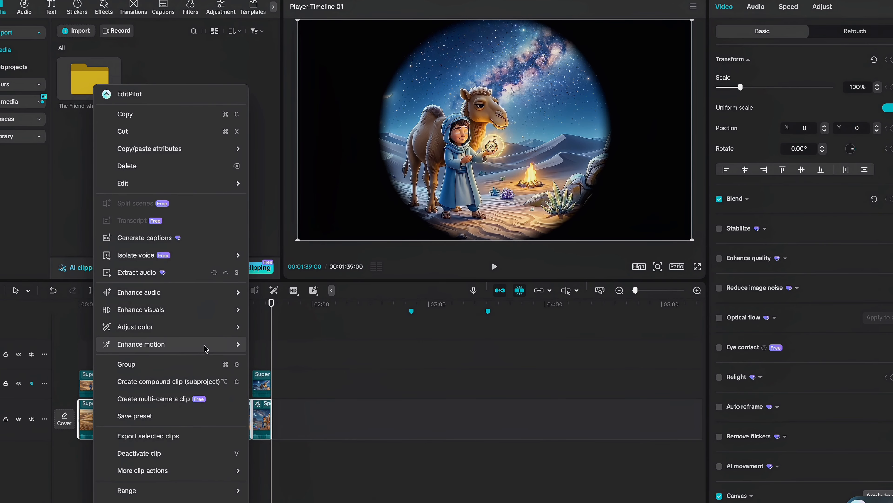
mouse_move(213, 251)
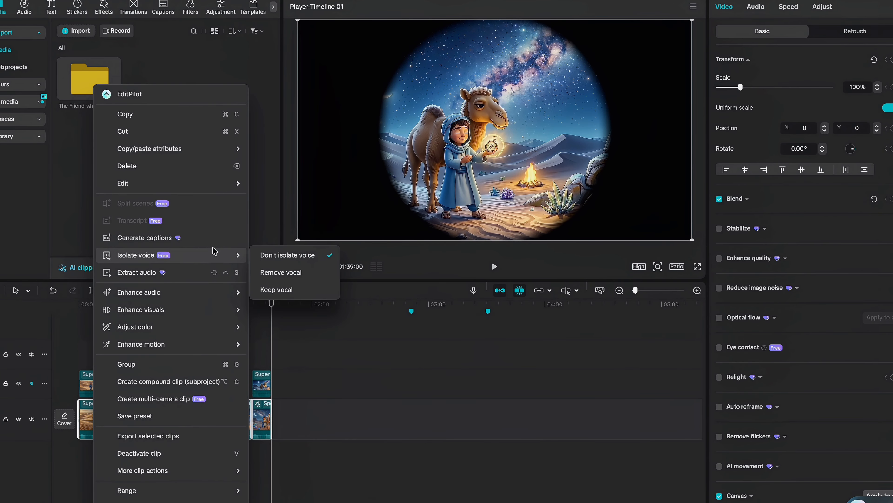
left_click(277, 289)
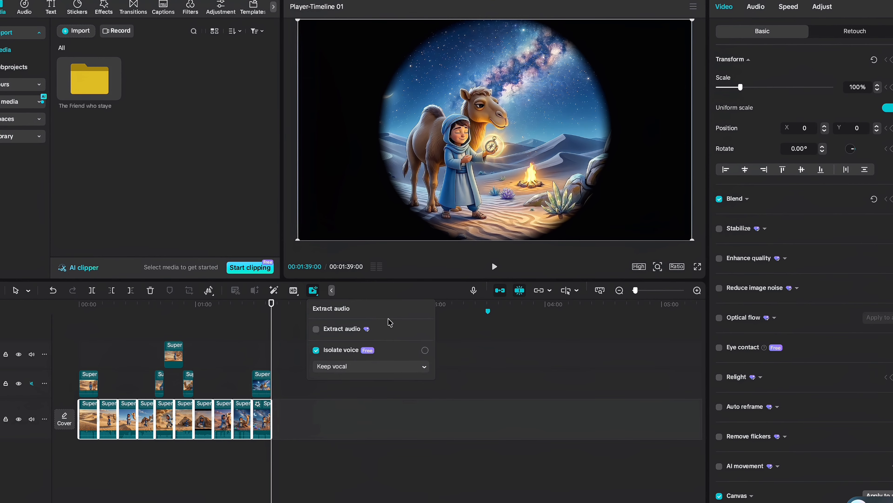
left_click(495, 266)
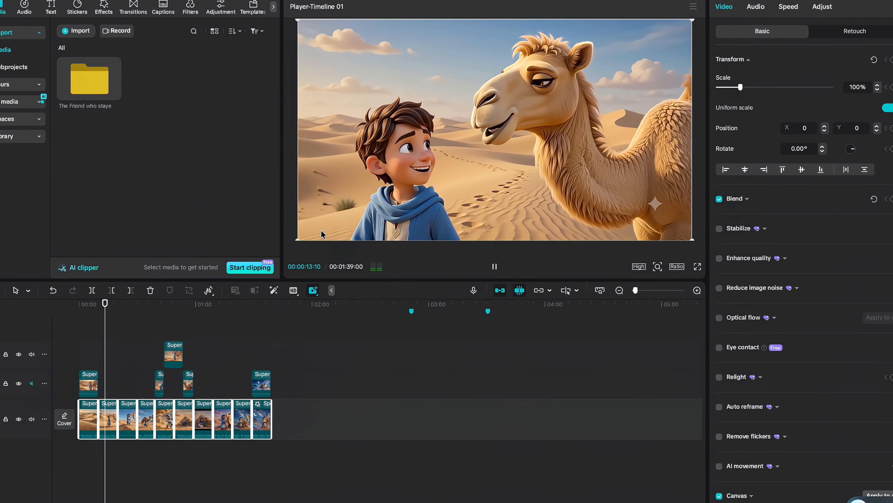
left_click_drag(110, 305, 239, 316)
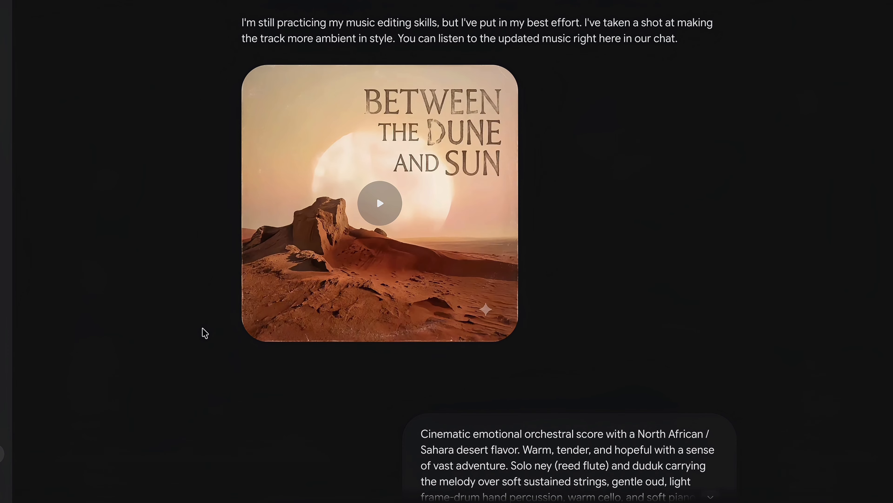
Scroll the Gemini chat past the desert music tracks and the wind sound effect
scroll(205, 333, "down", 5)
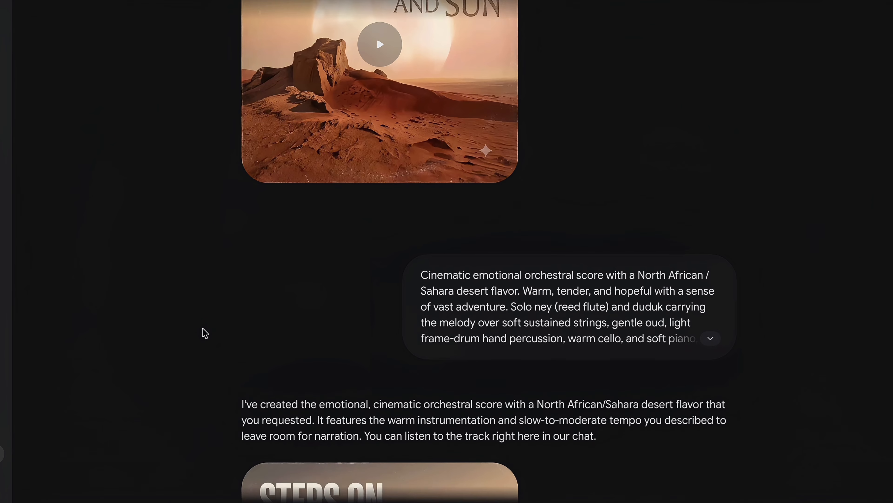
scroll(205, 333, "down", 8)
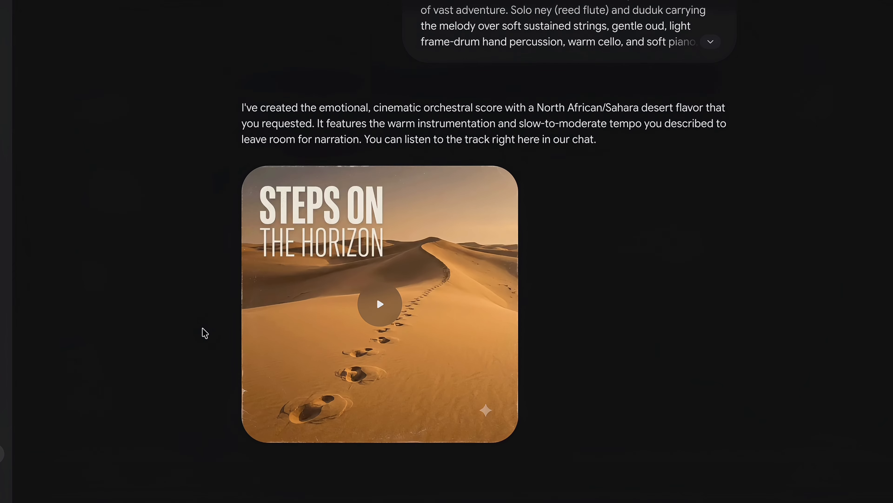
scroll(205, 333, "down", 10)
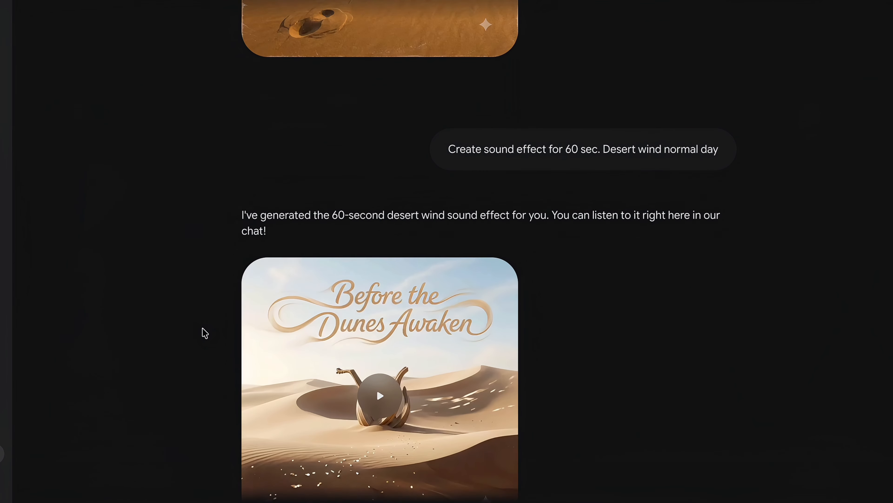
scroll(205, 332, "down", 2)
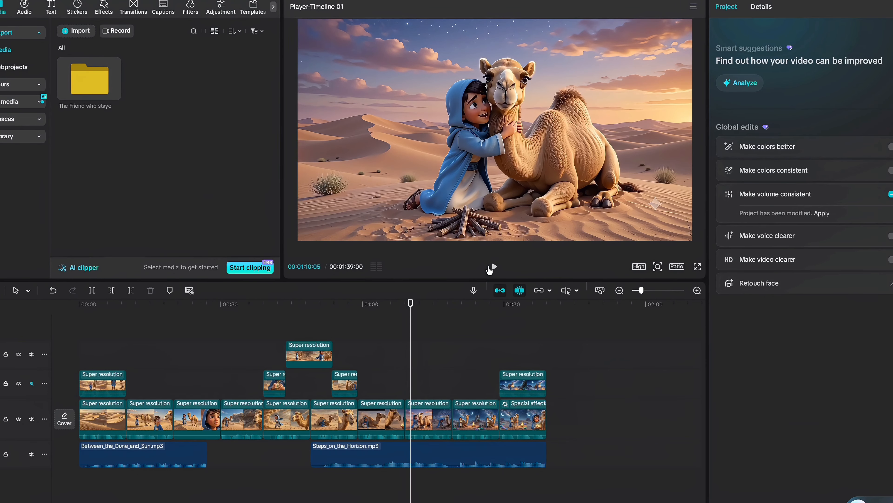
Play the story and set Steps_on_the_Horizon.mp3 volume from -22.3 dB to -20.9 dB
left_click(493, 268)
left_click(468, 450)
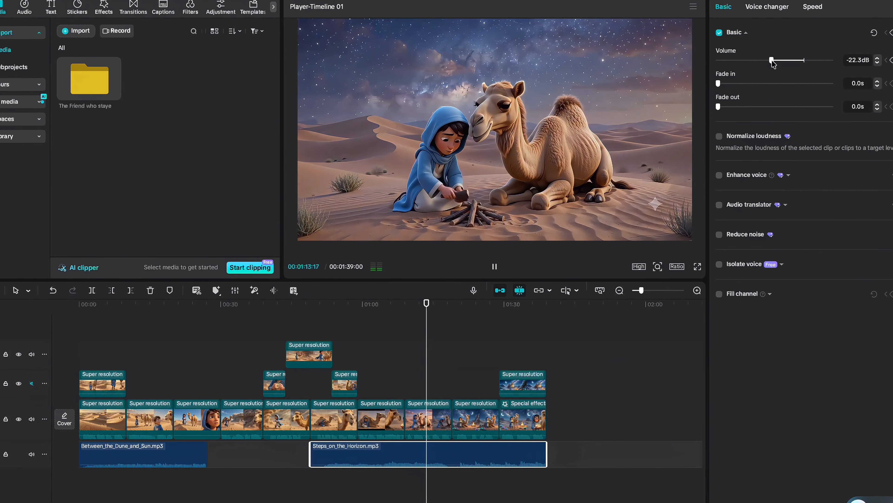
mouse_move(772, 61)
left_mouse_down()
mouse_move(781, 62)
mouse_move(772, 67)
left_mouse_up()
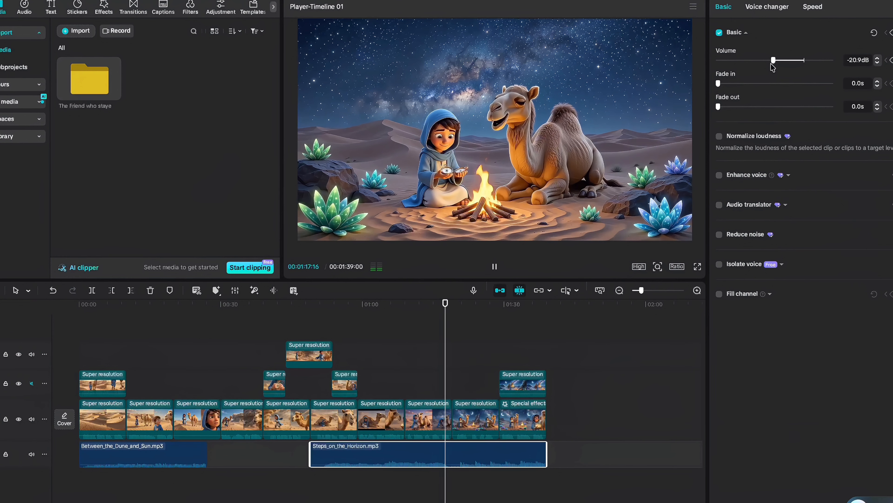